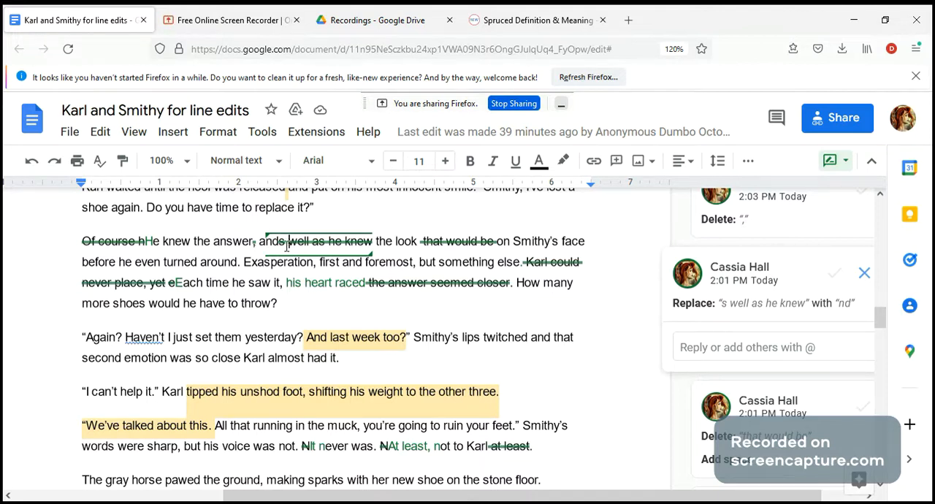
# Insert "was expecting" after "and" in the suggested rewrite of the sentence beginning "He knew the answer"
pyautogui.write('wwas ')
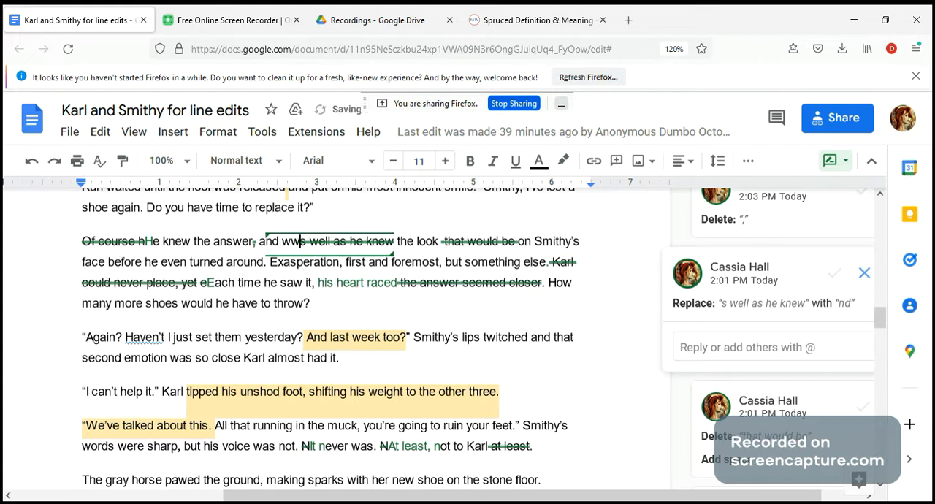
pyautogui.write('expecting')
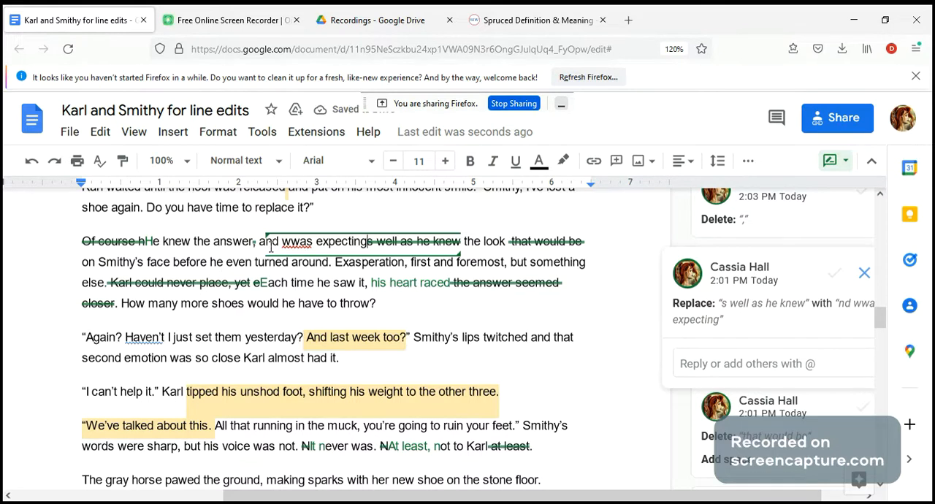
pyautogui.click(296, 240)
pyautogui.click(299, 217)
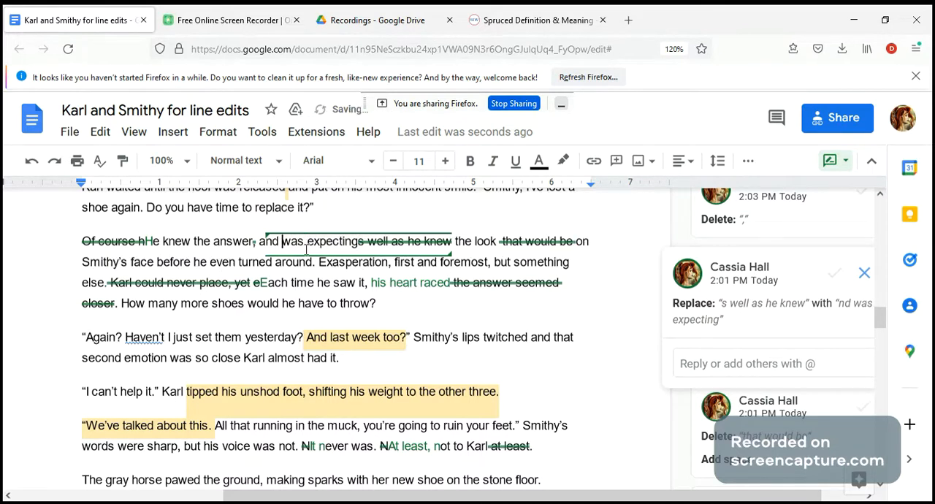
# Add the comment "this needs to be shown earlier" to "the small area" in the paragraph beginning "Quit!"
pyautogui.scroll(-10, 476, 363)
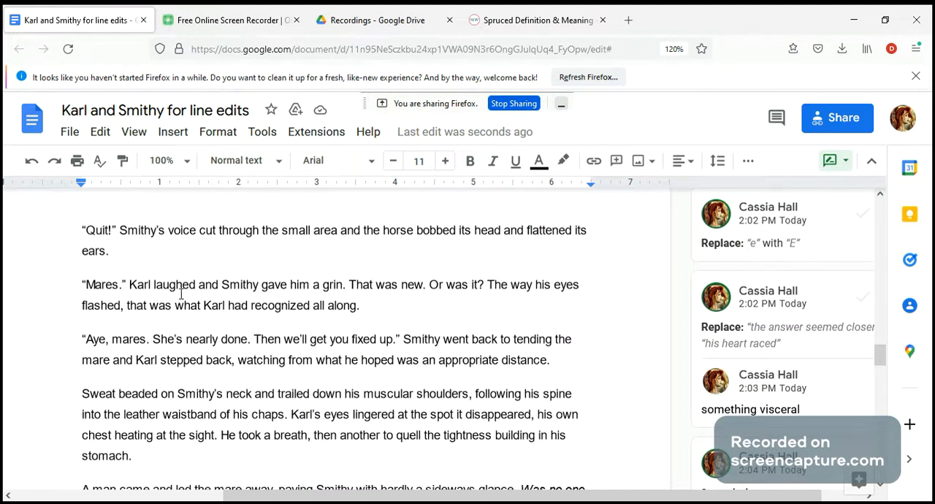
pyautogui.scroll(5, 159, 223)
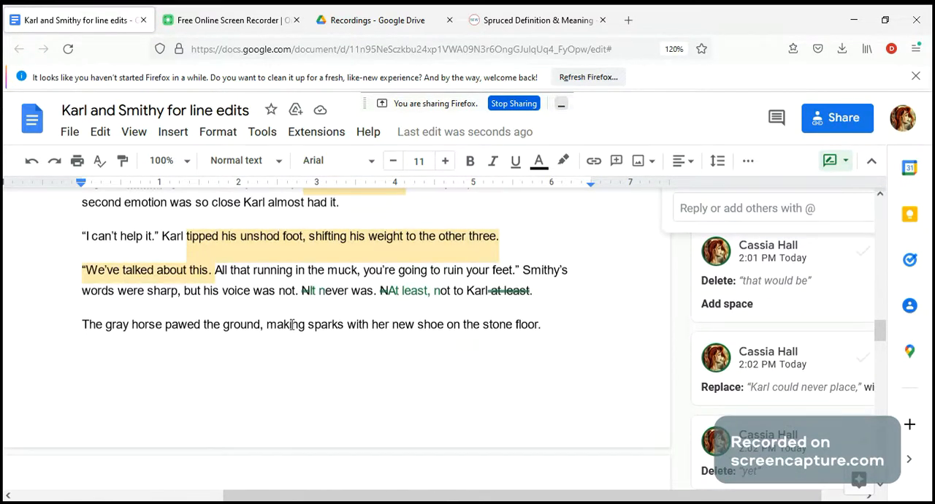
pyautogui.scroll(-5, 292, 323)
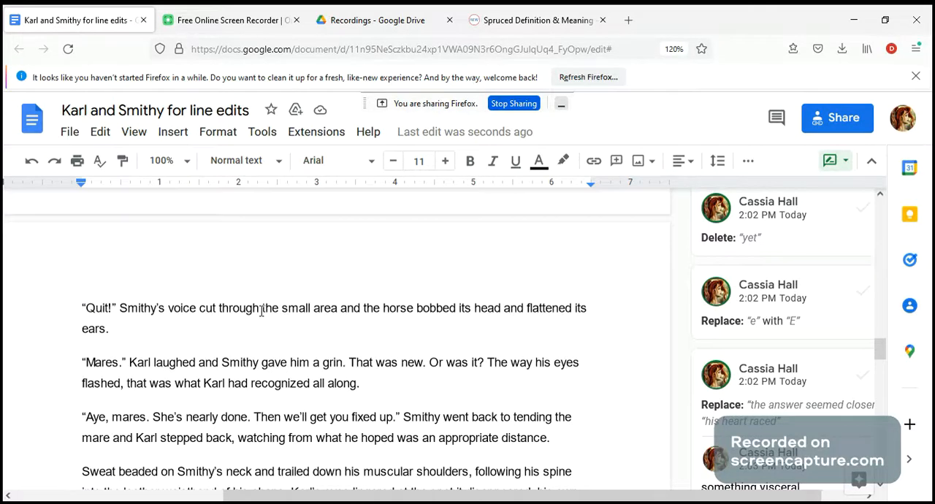
pyautogui.moveTo(262, 311); pyautogui.dragTo(340, 313)
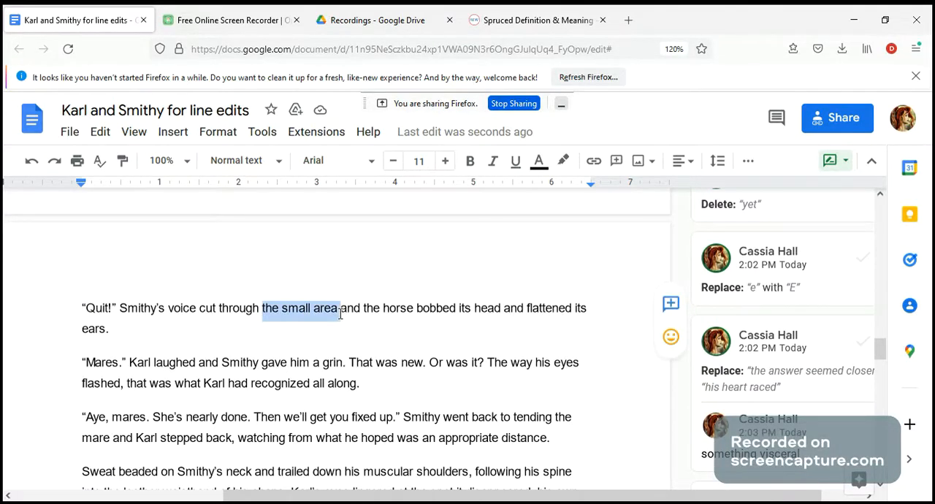
pyautogui.moveTo(340, 313); pyautogui.dragTo(338, 314)
pyautogui.click(671, 306)
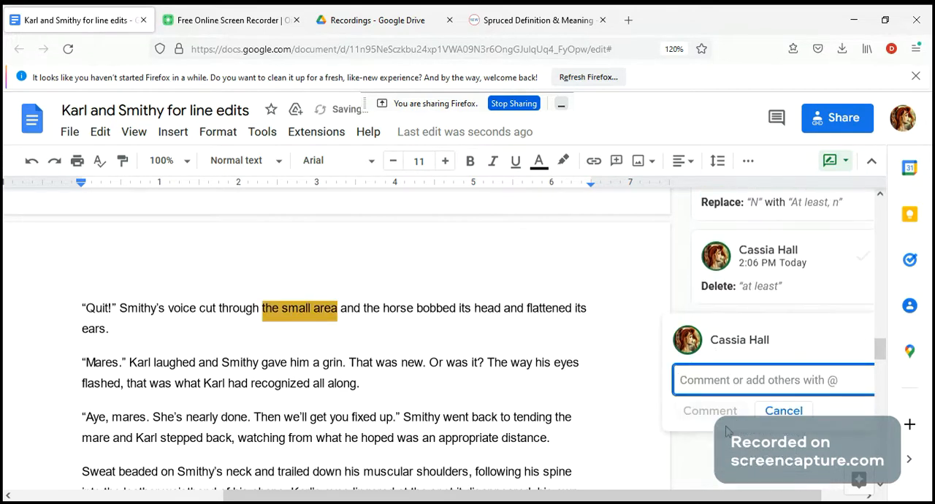
pyautogui.write('this needs')
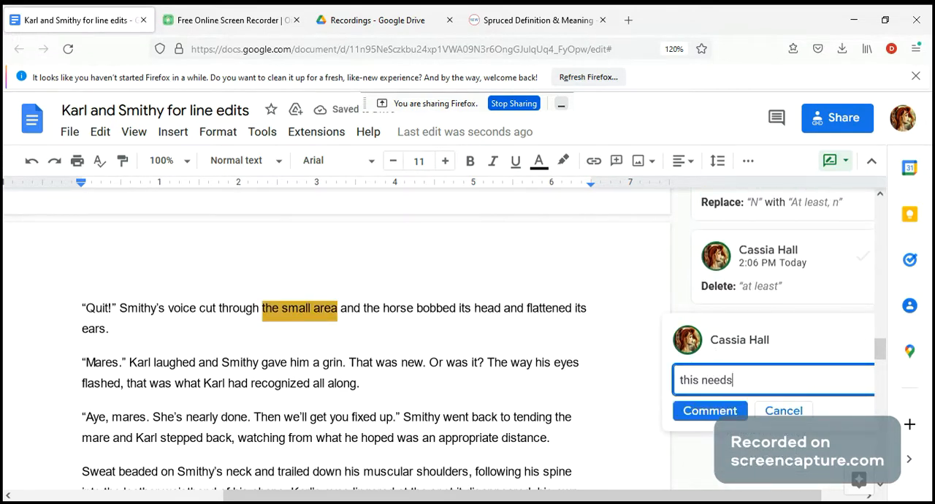
pyautogui.write(' to be shown earlier')
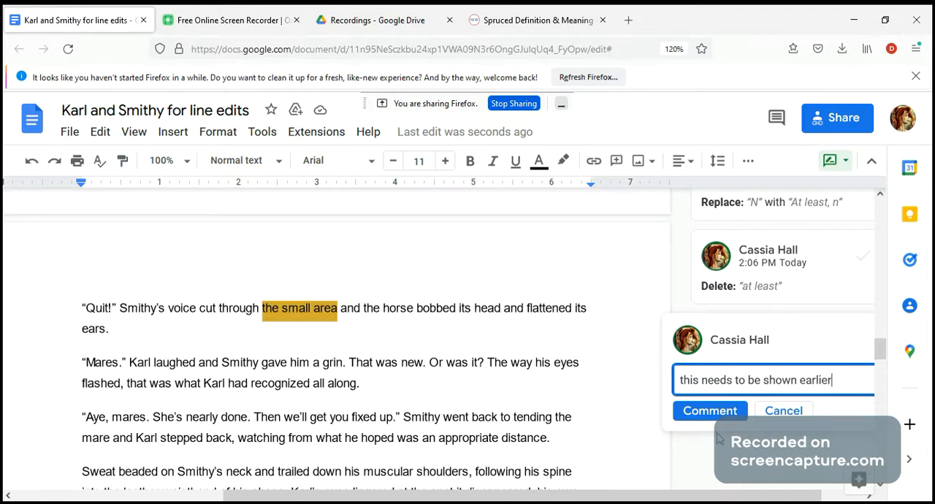
pyautogui.click(727, 411)
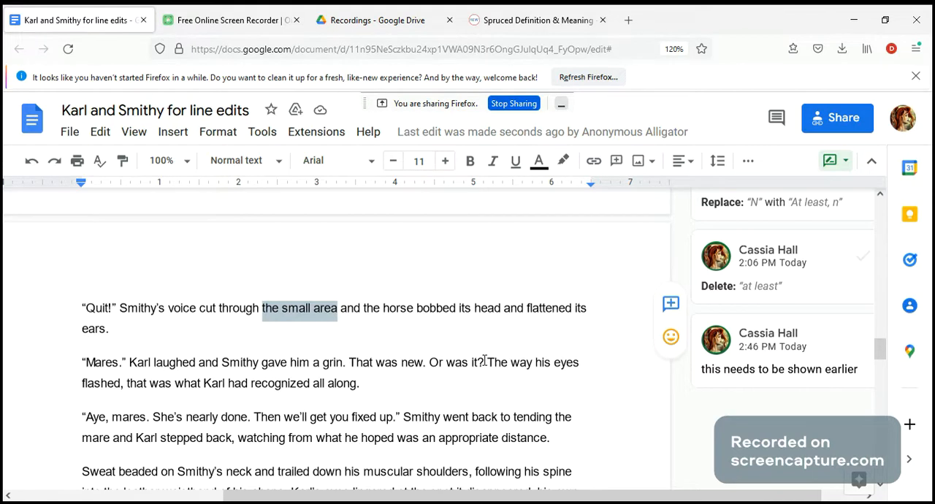
# Add the comment "Wasn't it?" to the question "Or was it?" in the paragraph beginning "Mares."
pyautogui.moveTo(484, 361); pyautogui.dragTo(433, 370)
pyautogui.click(670, 357)
pyautogui.write('Wa')
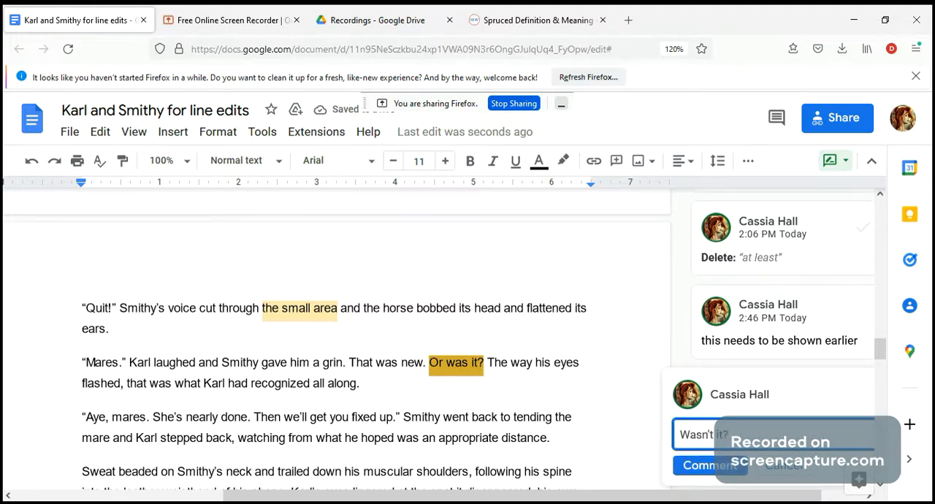
pyautogui.click(710, 465)
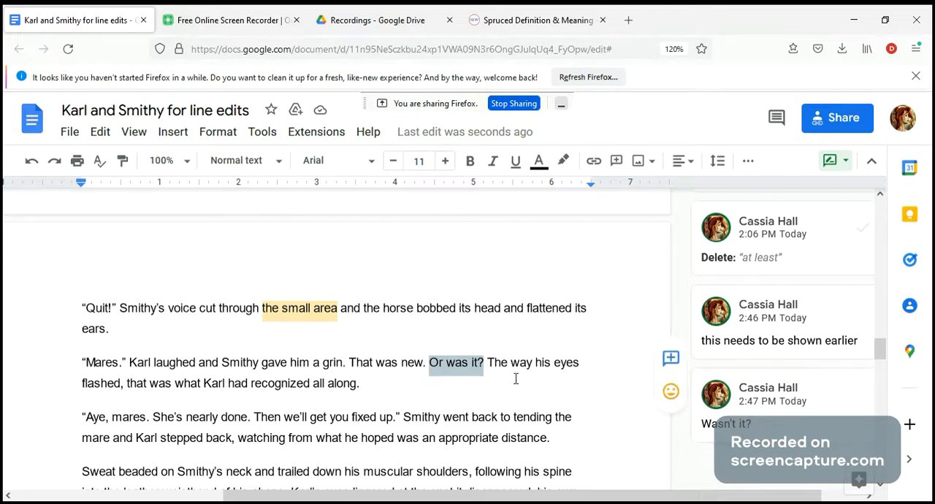
# Add the comment "noticed" to the word "recognized" in the paragraph beginning "Mares."
pyautogui.moveTo(310, 383); pyautogui.dragTo(253, 389)
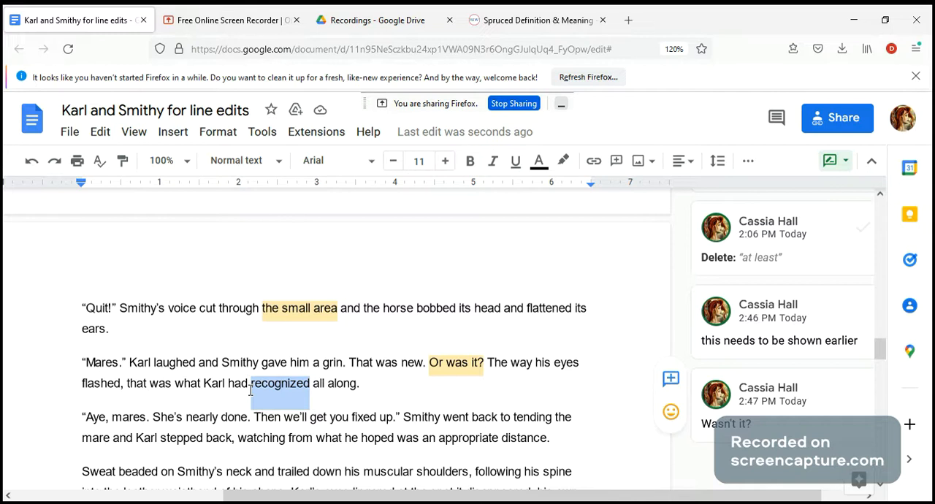
pyautogui.click(671, 383)
pyautogui.write('noticed')
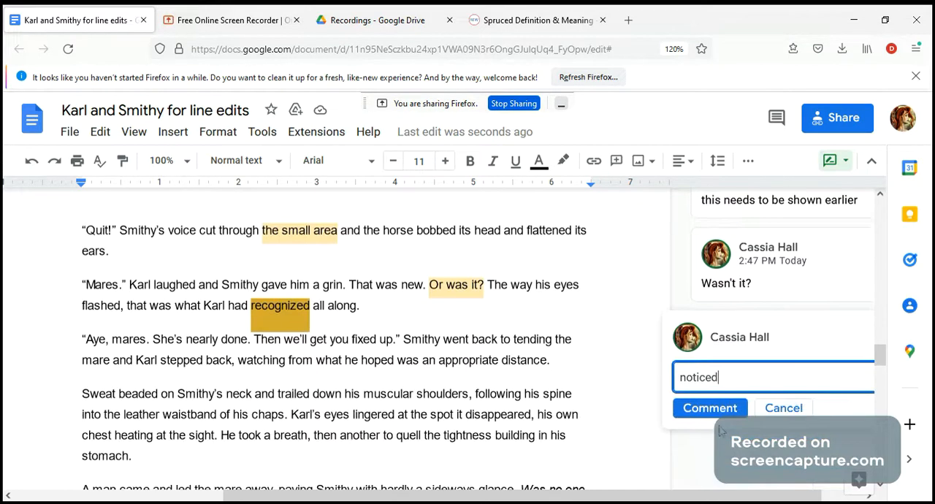
pyautogui.click(706, 406)
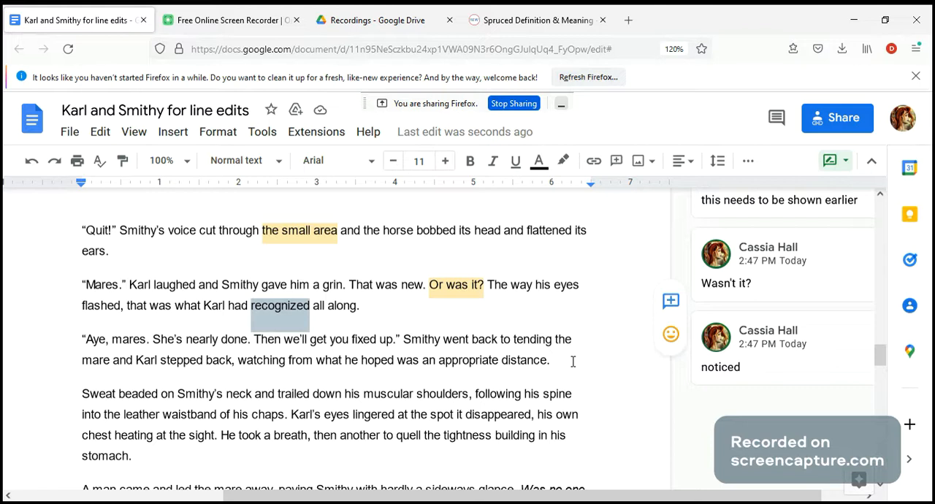
# Add the comment "turned back to" to the phrase "went back to tending" in the paragraph beginning "Aye, mares."
pyautogui.moveTo(552, 340); pyautogui.dragTo(444, 340)
pyautogui.click(670, 336)
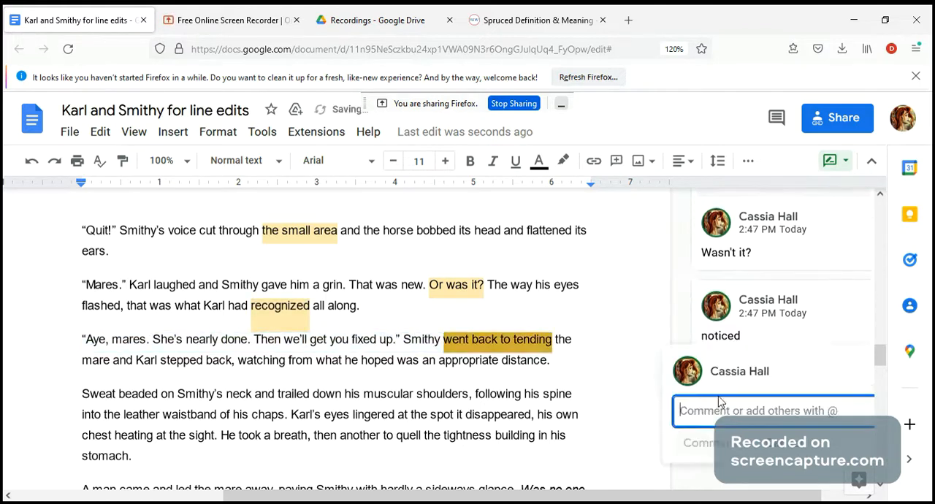
pyautogui.write('t')
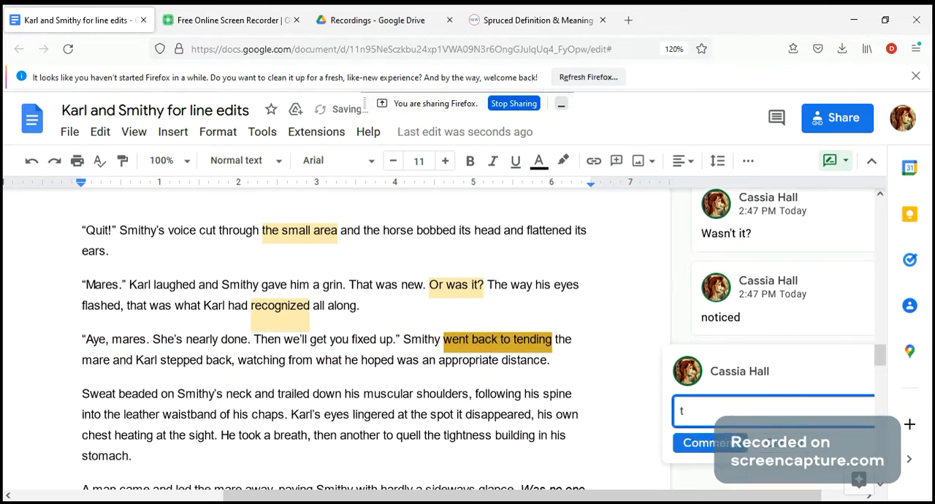
pyautogui.write('urned back to')
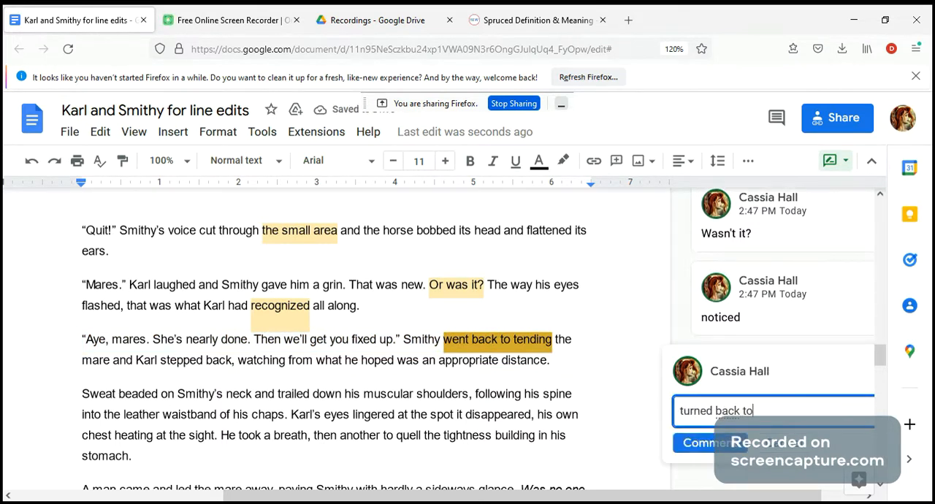
pyautogui.click(716, 444)
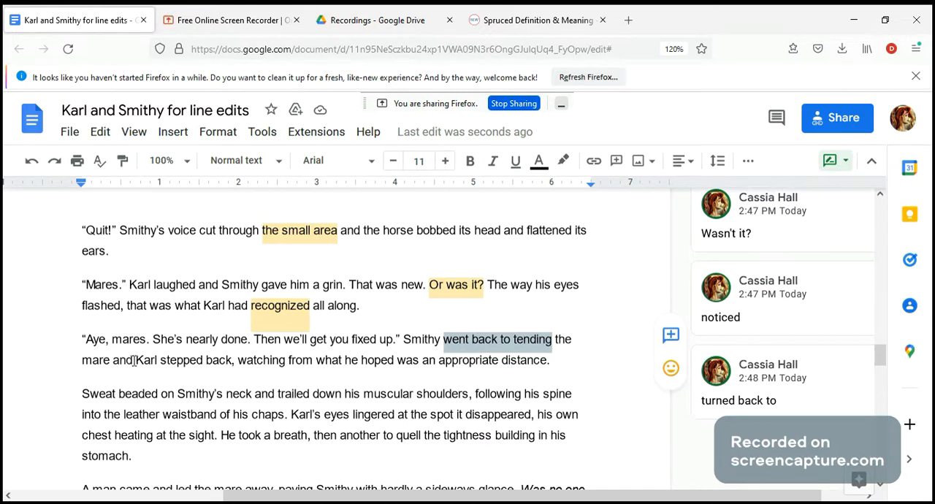
pyautogui.moveTo(136, 361); pyautogui.dragTo(554, 361)
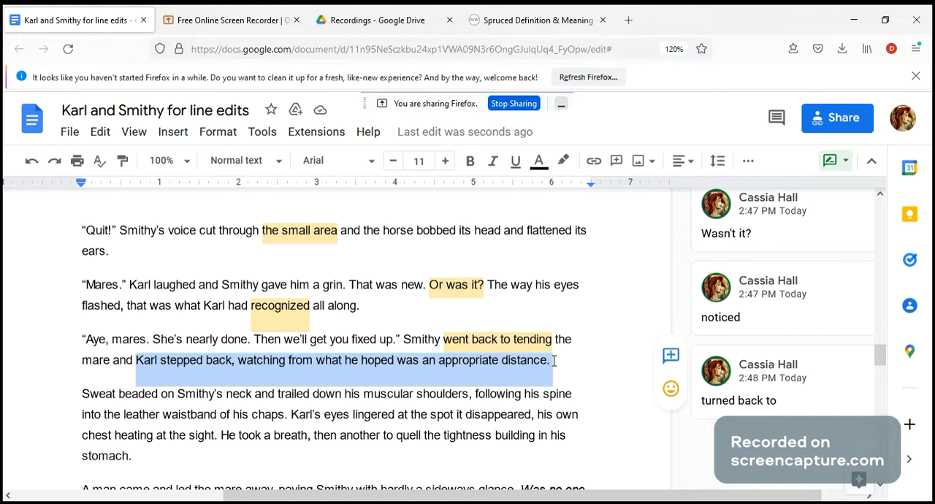
pyautogui.click(473, 365)
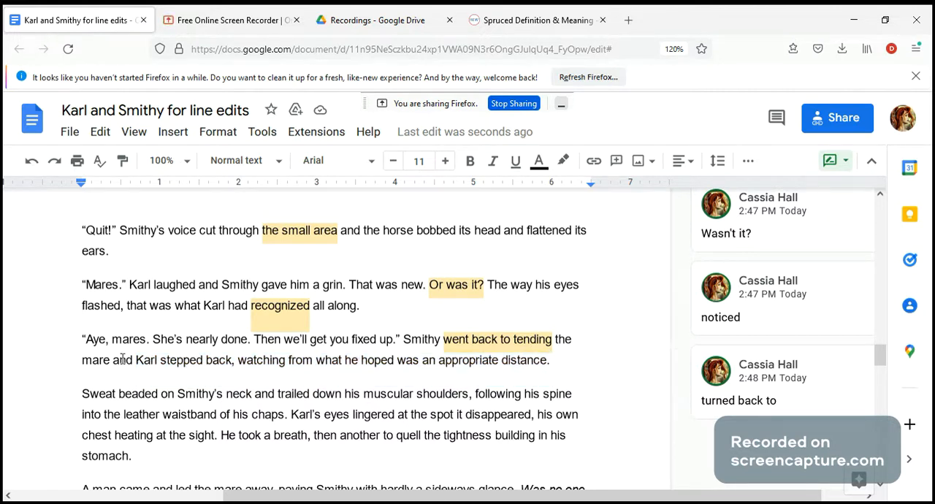
pyautogui.moveTo(137, 363); pyautogui.dragTo(554, 363)
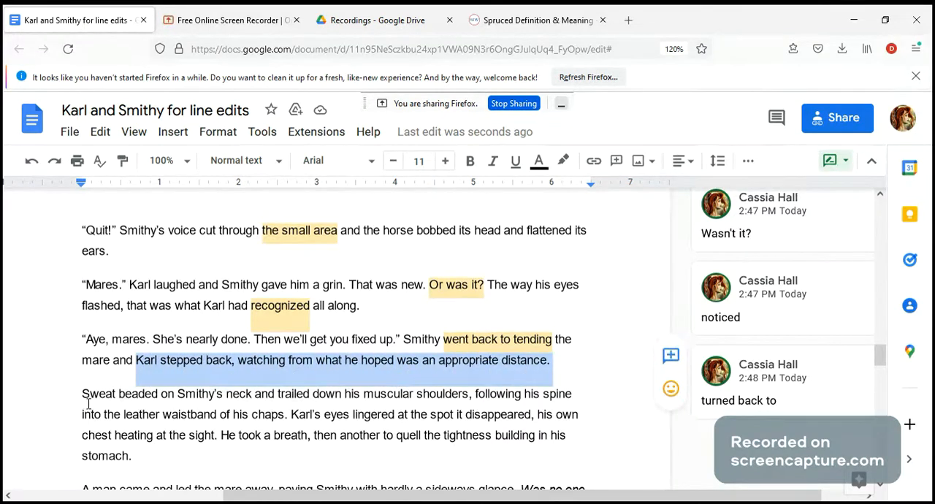
pyautogui.click(222, 398)
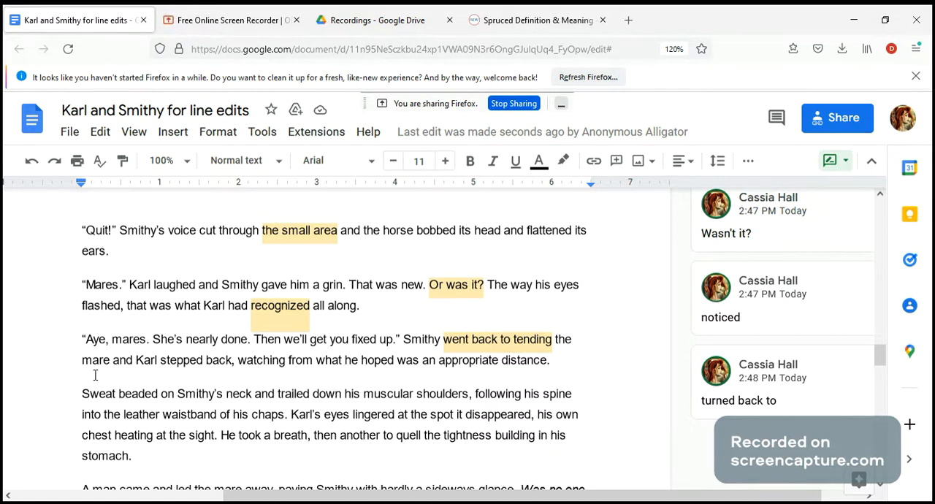
# Comment on the sentence beginning "Sweat beaded" with "is Smithy half-naked? if so, need to know earlier"
pyautogui.moveTo(83, 398); pyautogui.dragTo(292, 417)
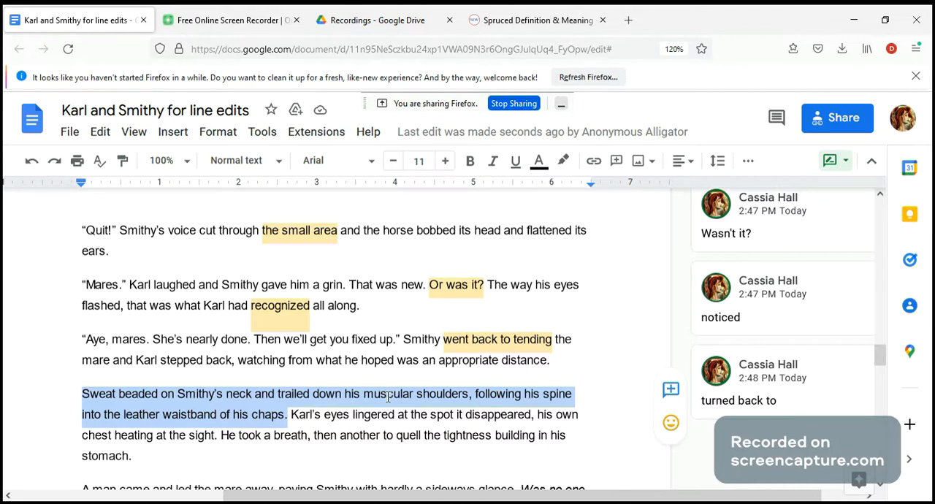
pyautogui.click(671, 392)
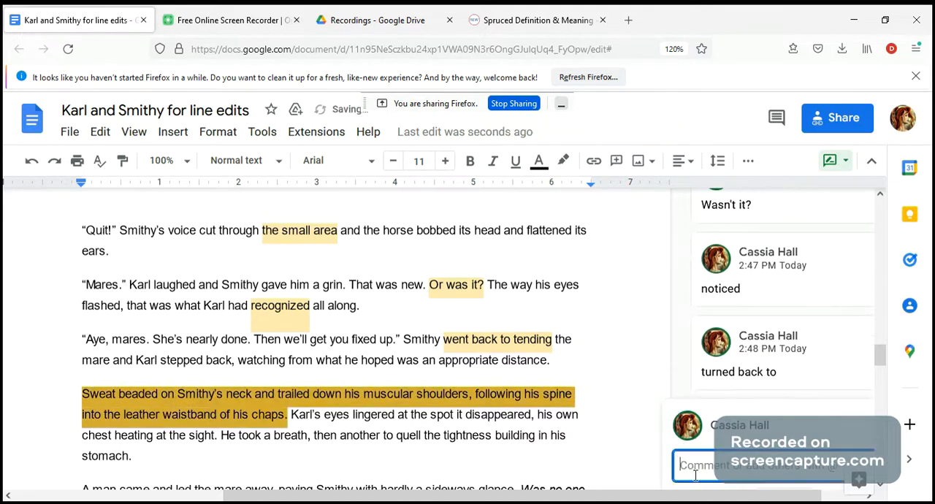
pyautogui.write('is Smithy half naked')
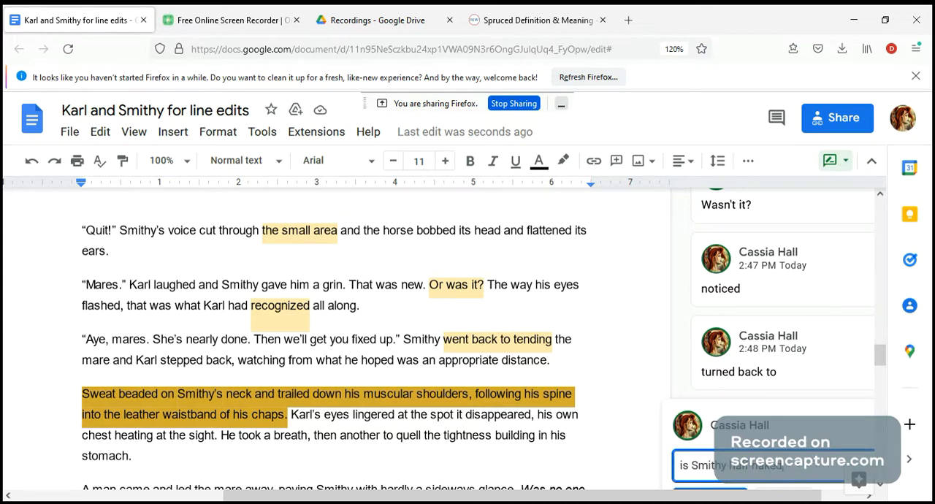
pyautogui.write('? ')
pyautogui.write('If so, need know earlier')
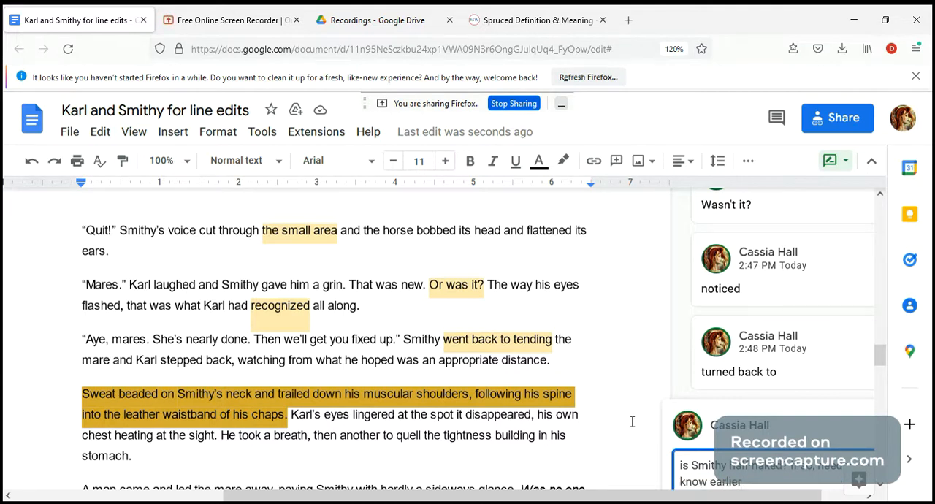
pyautogui.scroll(-2, 684, 405)
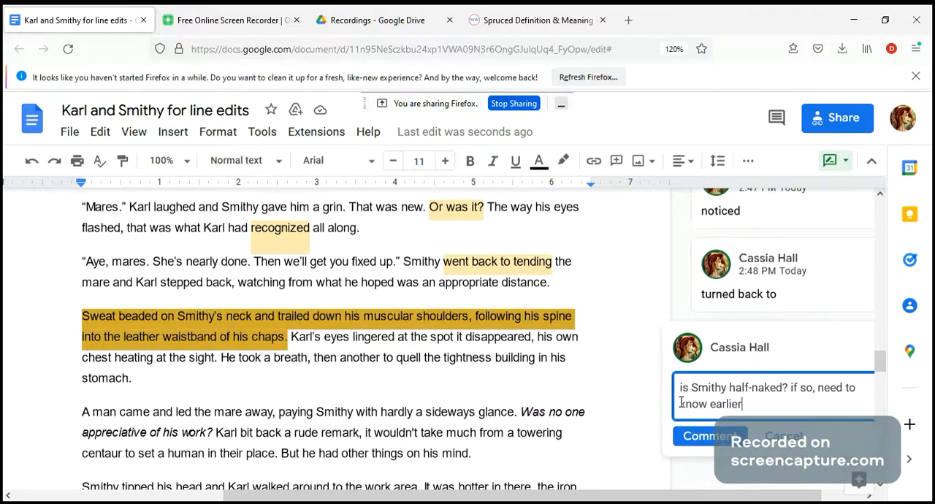
pyautogui.click(694, 438)
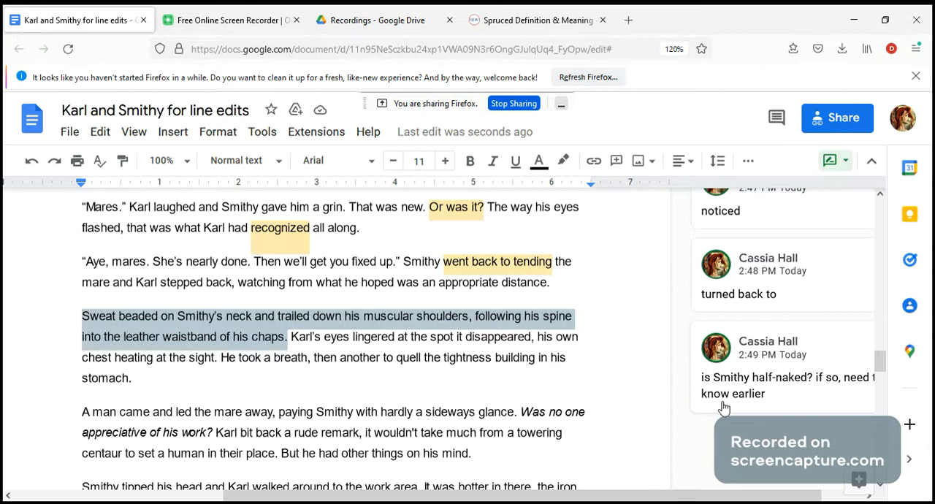
pyautogui.click(289, 336)
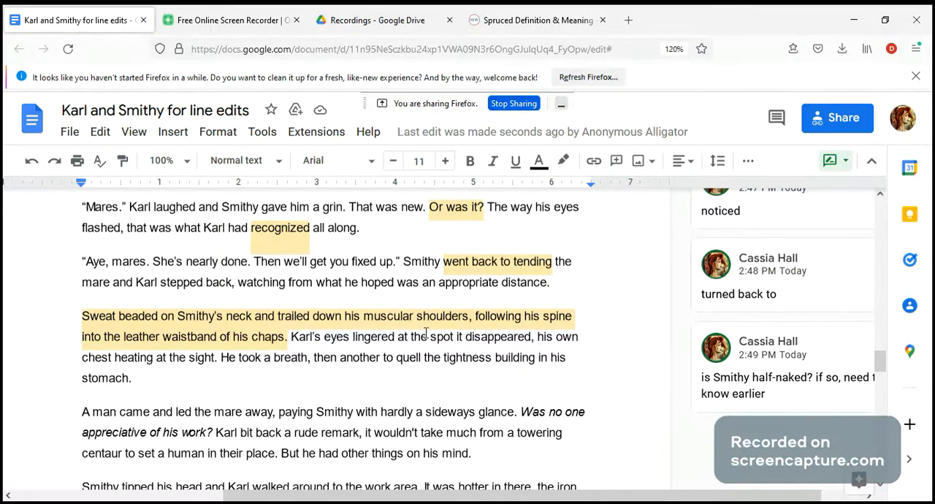
pyautogui.doubleClick(459, 336)
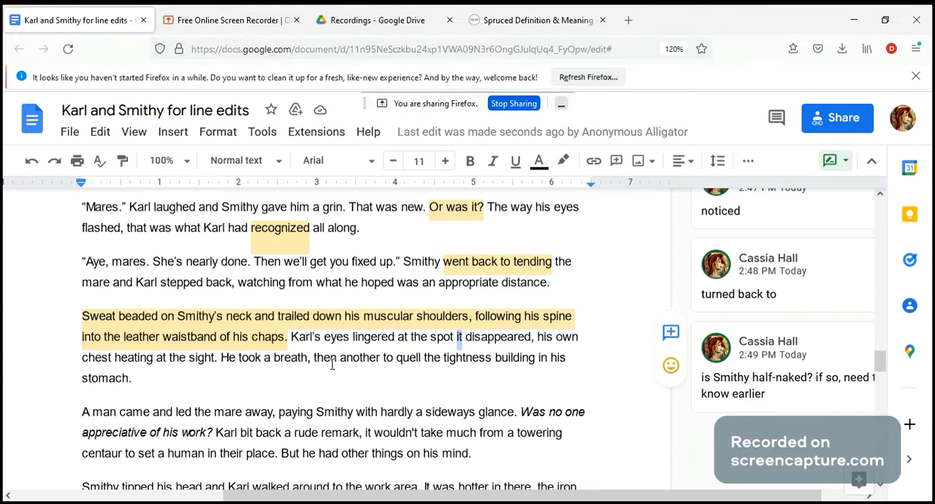
pyautogui.click(293, 338)
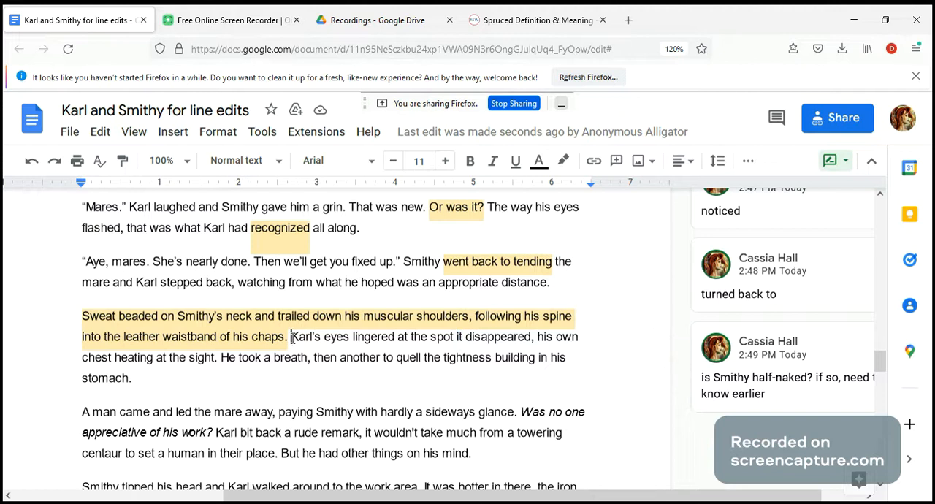
pyautogui.moveTo(292, 338); pyautogui.dragTo(305, 376)
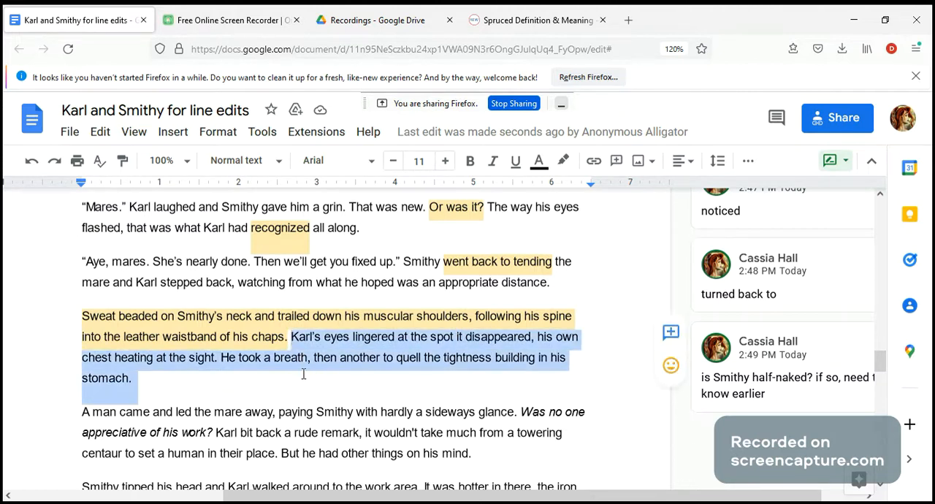
pyautogui.click(393, 357)
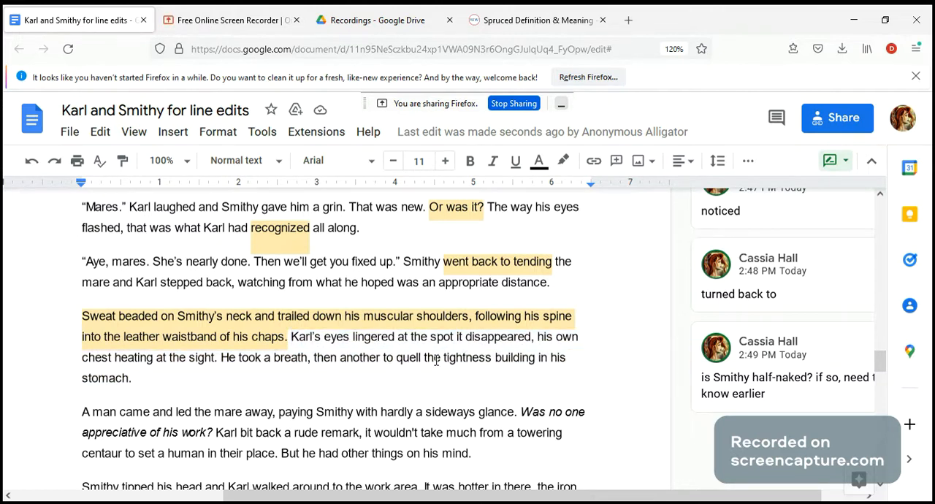
# Suggest replacing "hardly" with "barely" in the sentence beginning "A man came and led the mare away"
pyautogui.moveTo(424, 357); pyautogui.dragTo(435, 388)
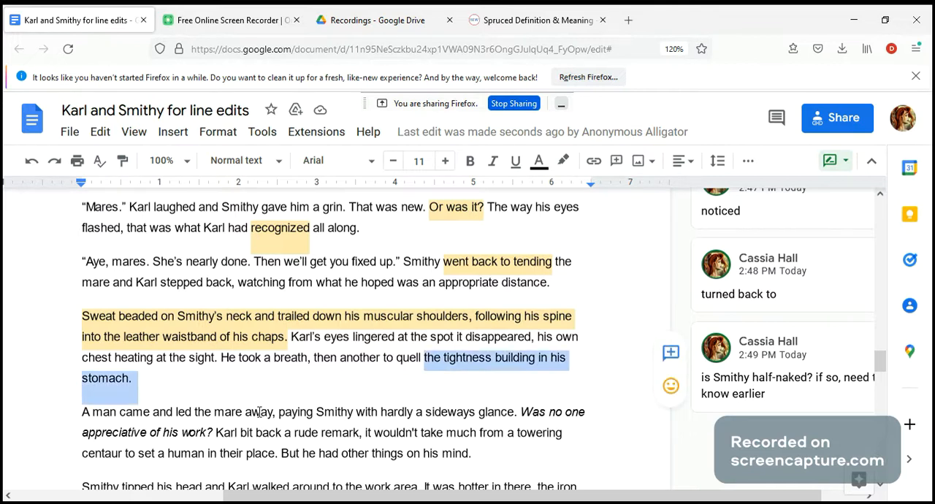
pyautogui.click(237, 402)
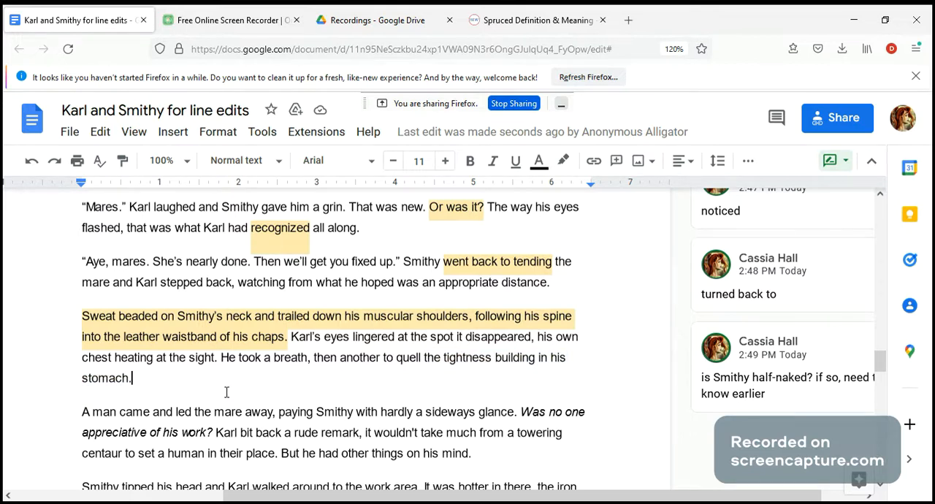
pyautogui.scroll(-2, 226, 392)
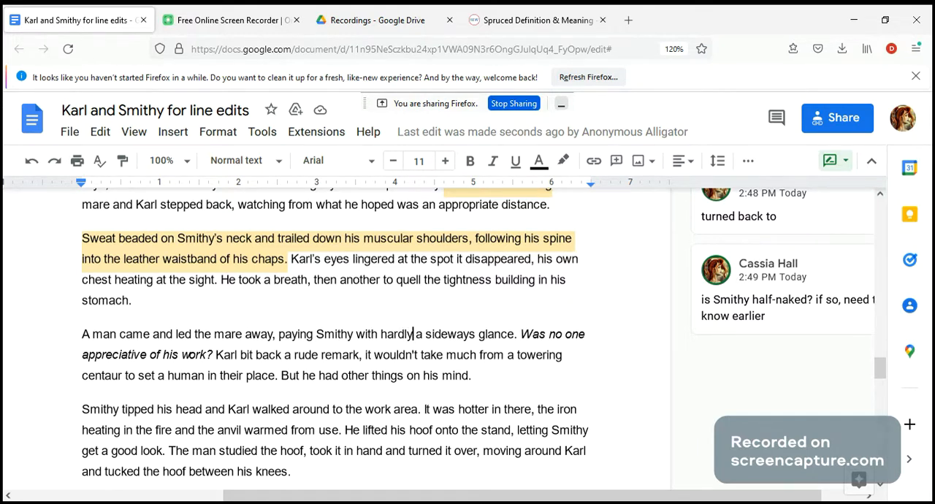
pyautogui.press('BackSpace')
pyautogui.press('BackSpace')
pyautogui.press('BackSpace')
pyautogui.press('BackSpace')
pyautogui.press('BackSpace')
pyautogui.press('BackSpace')
pyautogui.write('bare')
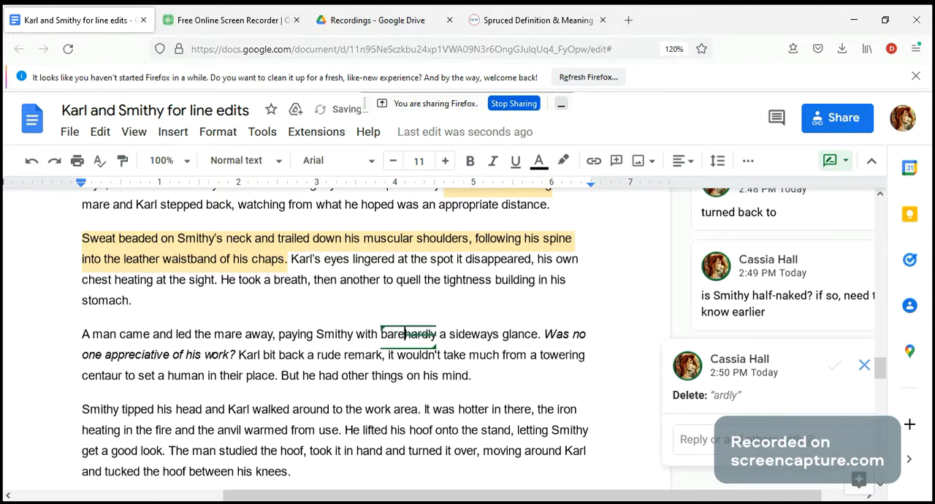
pyautogui.write('ly')
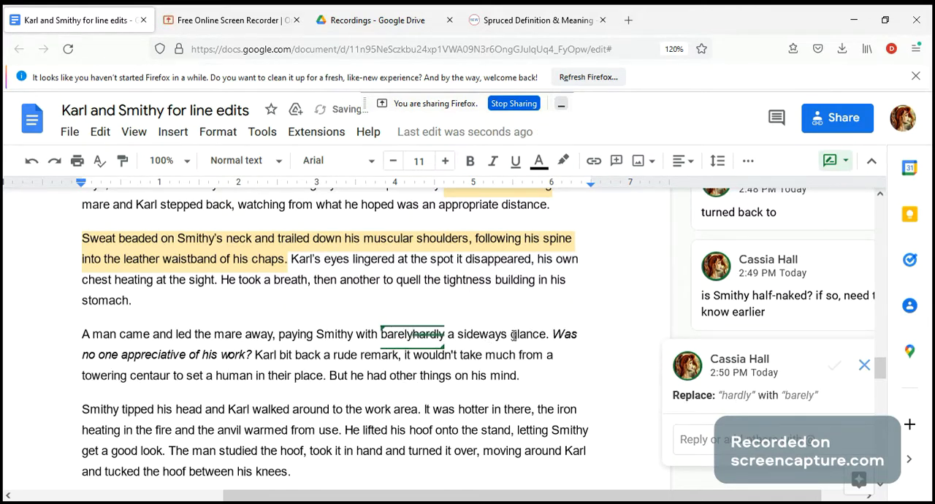
# Suggest deleting "sideways" before "glance" and adding "forward" after "A man came"
pyautogui.moveTo(510, 335); pyautogui.dragTo(460, 340)
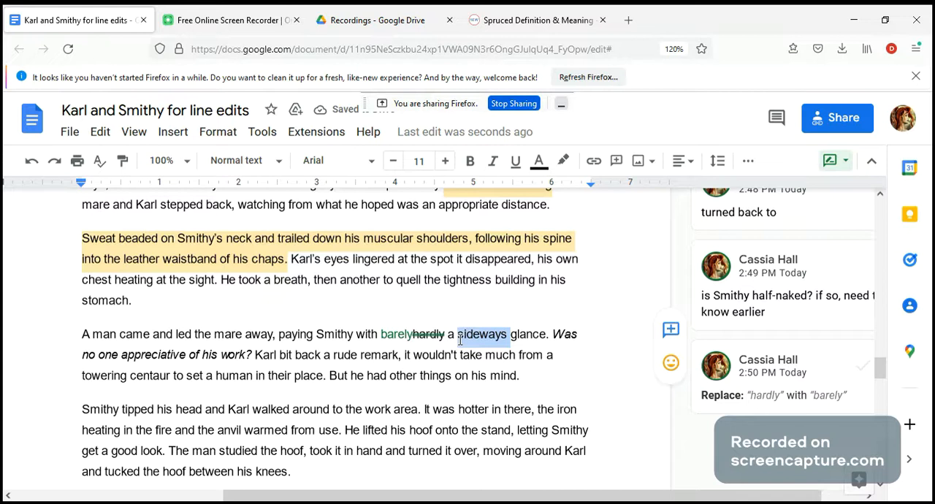
pyautogui.press('Delete')
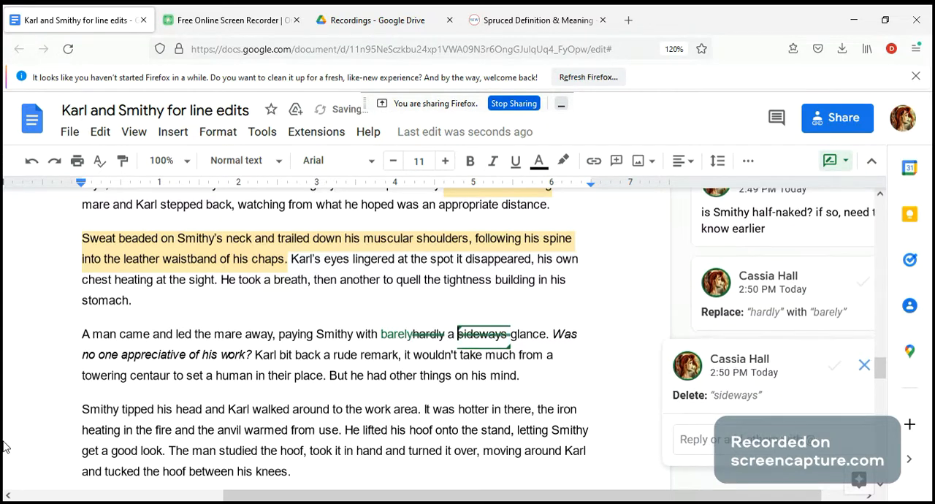
pyautogui.click(154, 336)
pyautogui.write('forward')
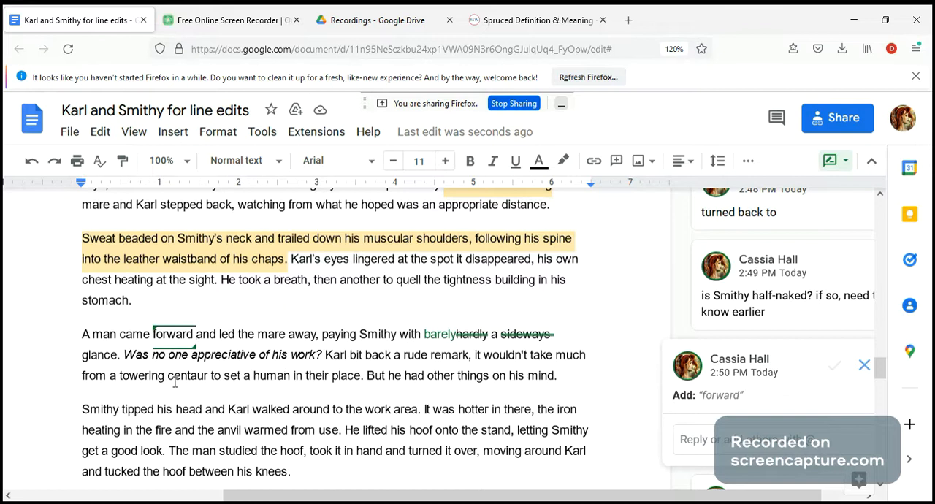
# Suggest changing "Was" to "Is" at the start of the italic question about no one being appreciative of his work
pyautogui.moveTo(124, 355); pyautogui.dragTo(322, 355)
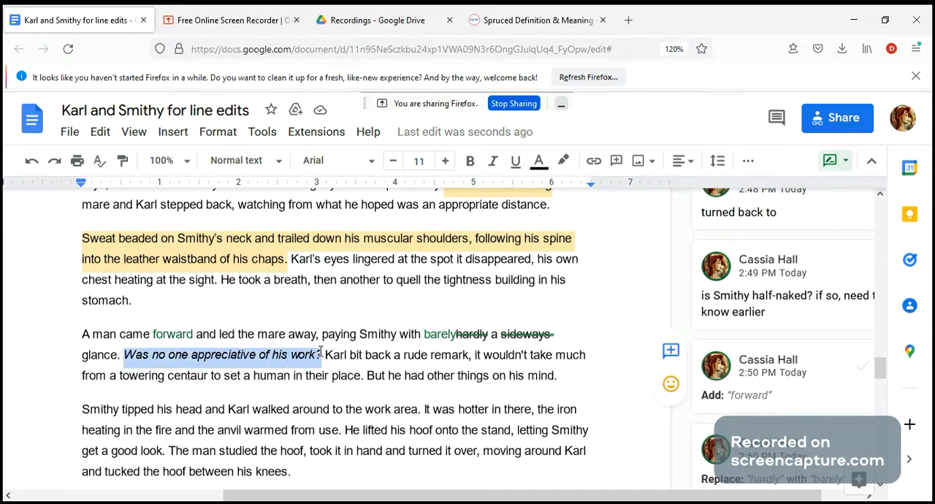
pyautogui.click(138, 355)
pyautogui.press('Delete')
pyautogui.press('BackSpace')
pyautogui.write('I')
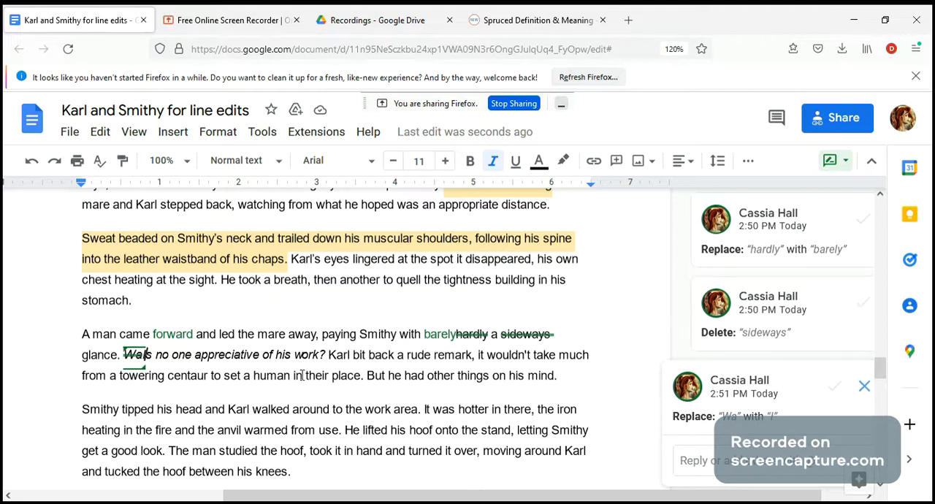
# Suggest replacing "set" with "put" in the phrase "to set a human in their place"
pyautogui.click(244, 377)
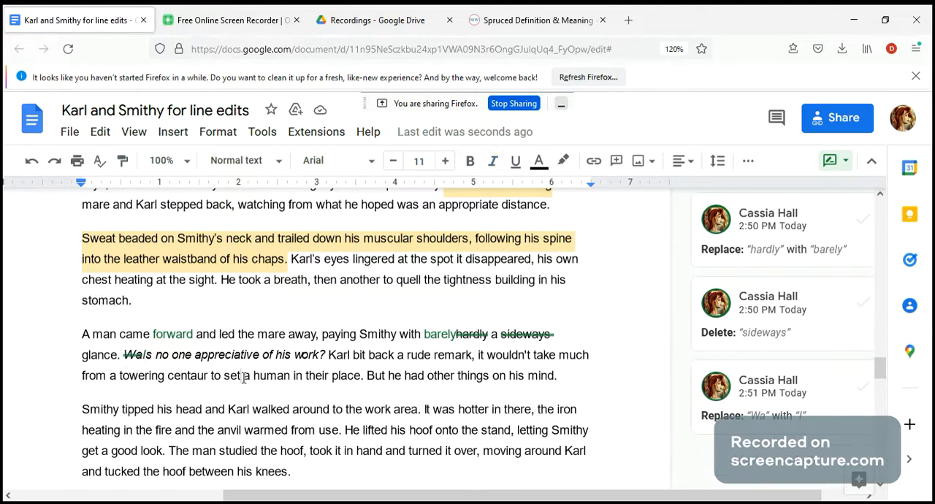
pyautogui.press('BackSpace')
pyautogui.press('BackSpace')
pyautogui.press('BackSpace')
pyautogui.write('put')
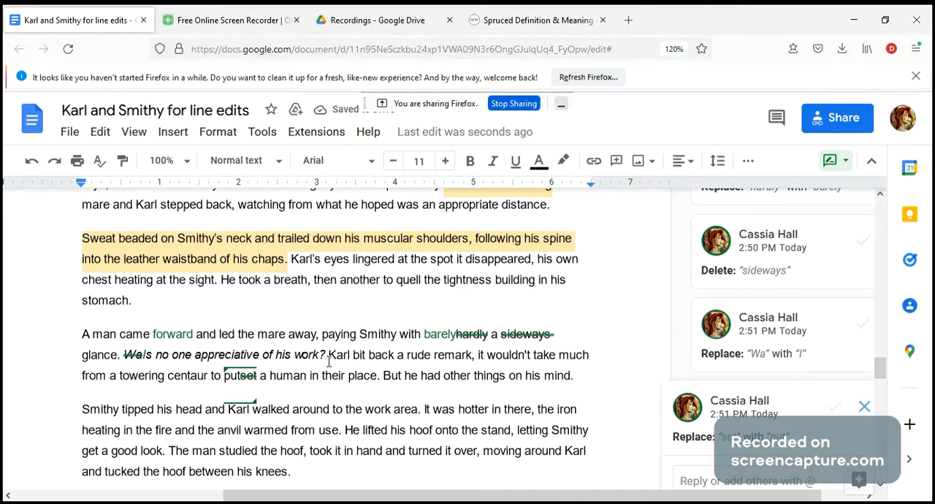
# Suggest a semicolon in place of the comma after "rude remark" and replace the first letter of the following "it" with "i"
pyautogui.click(477, 360)
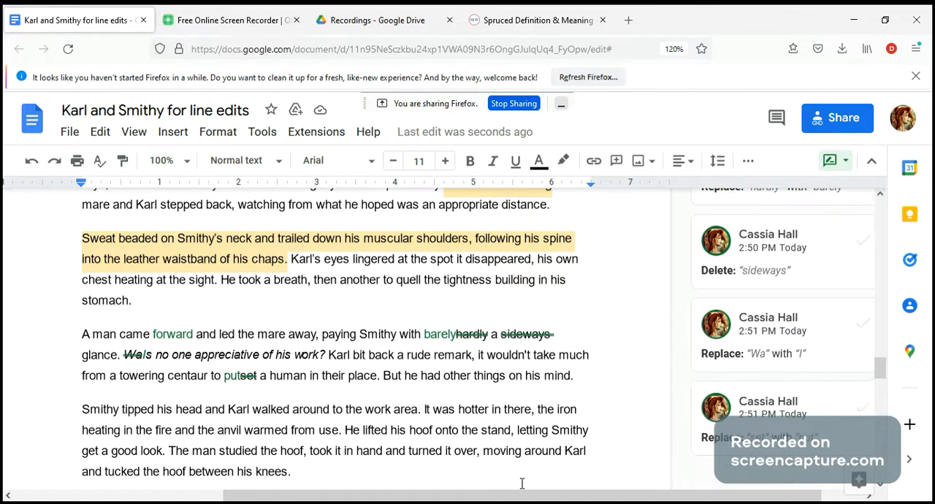
pyautogui.press('BackSpace')
pyautogui.write(';')
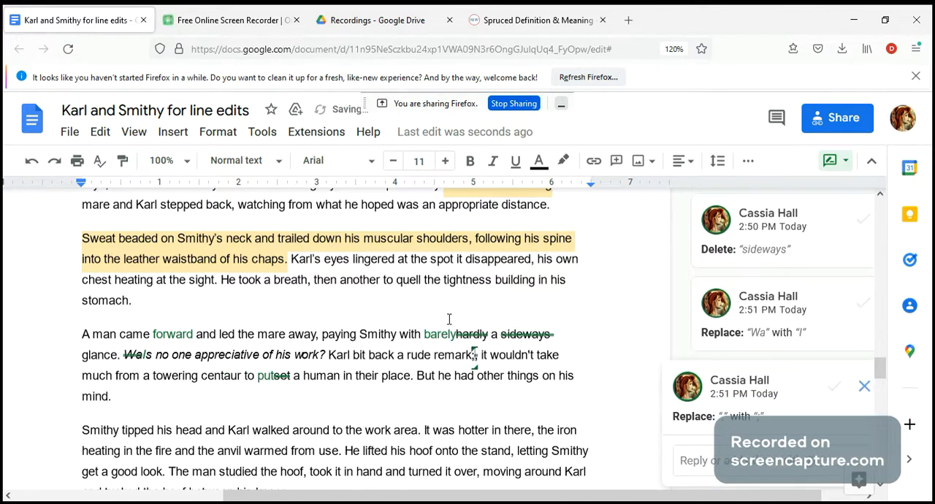
pyautogui.click(485, 358)
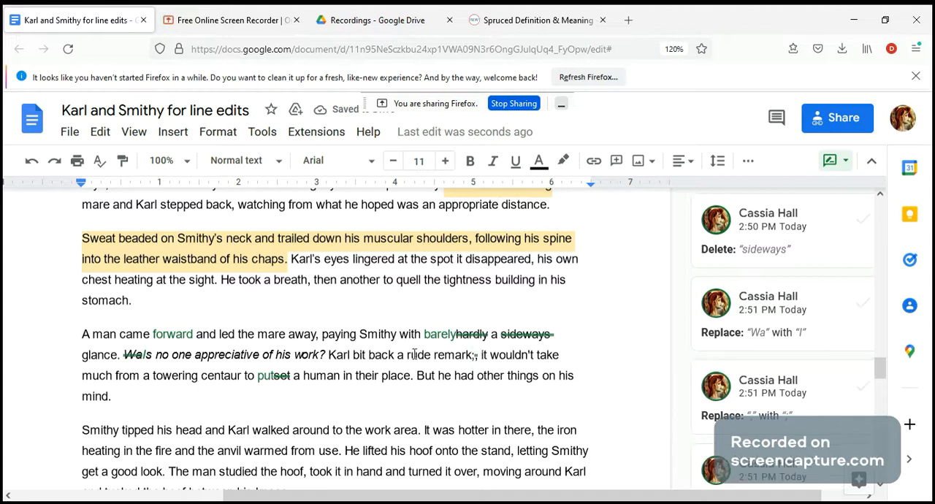
pyautogui.press('BackSpace')
pyautogui.write('I')
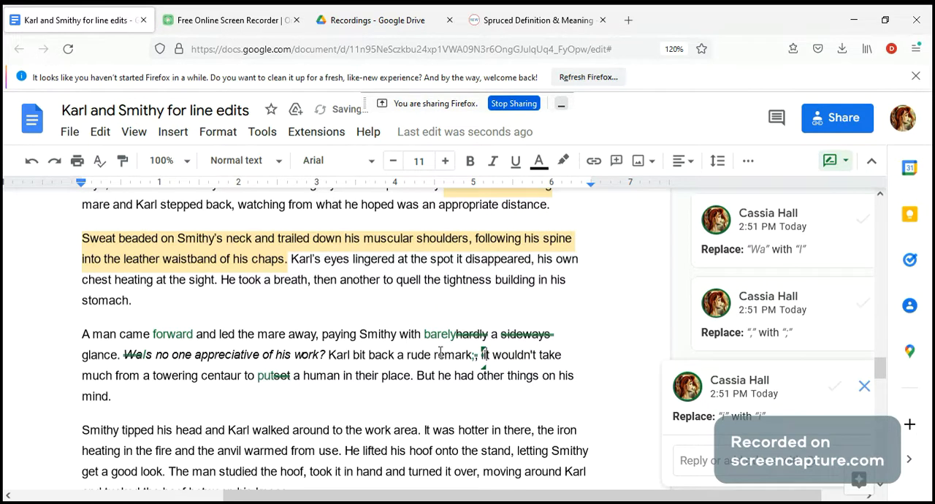
pyautogui.moveTo(329, 356); pyautogui.dragTo(414, 384)
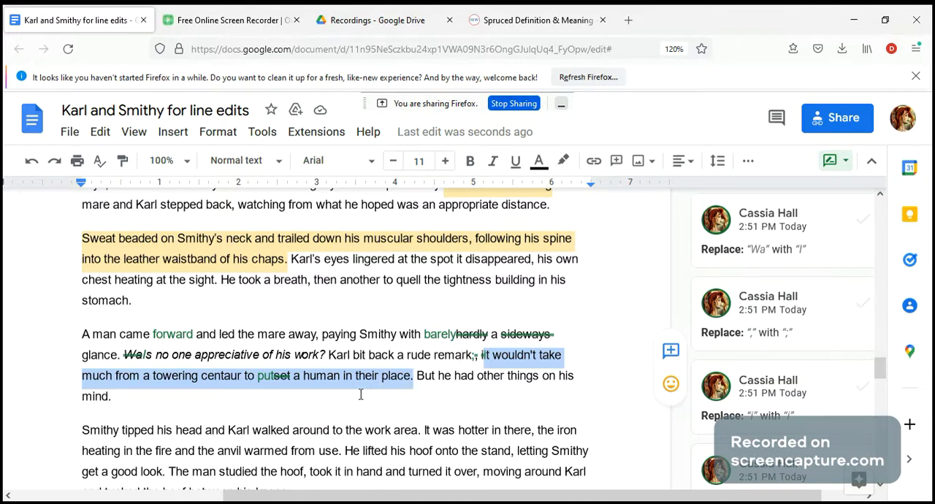
pyautogui.click(272, 376)
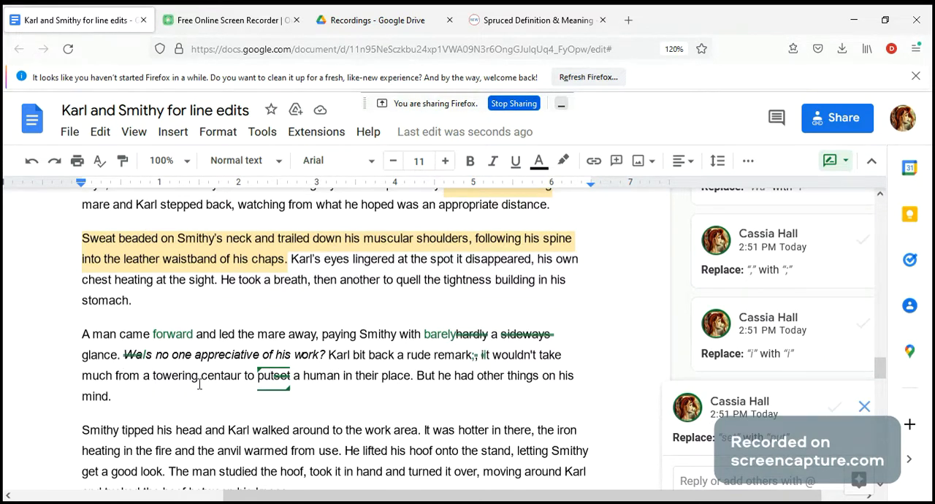
pyautogui.moveTo(197, 379); pyautogui.dragTo(154, 379)
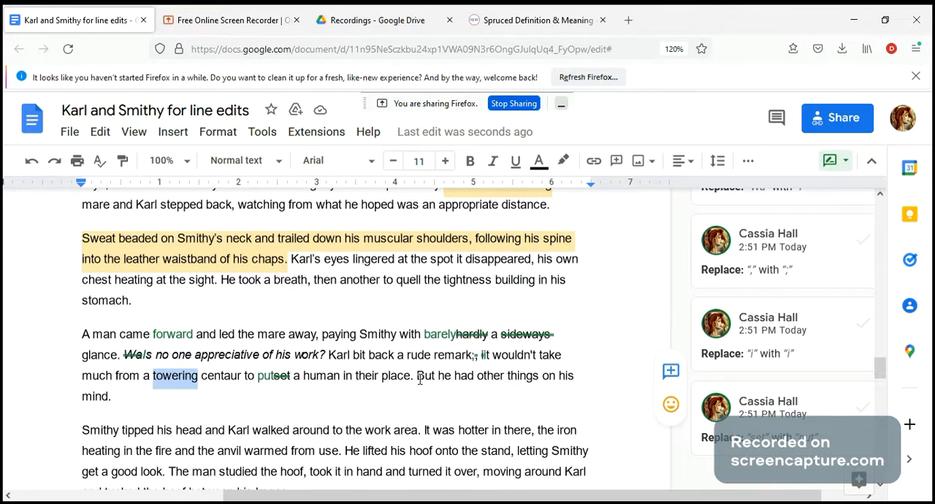
# Add the comment "? inclined" to the word "tipped" in the paragraph beginning "Smithy tipped his head"
pyautogui.scroll(-3, 304, 345)
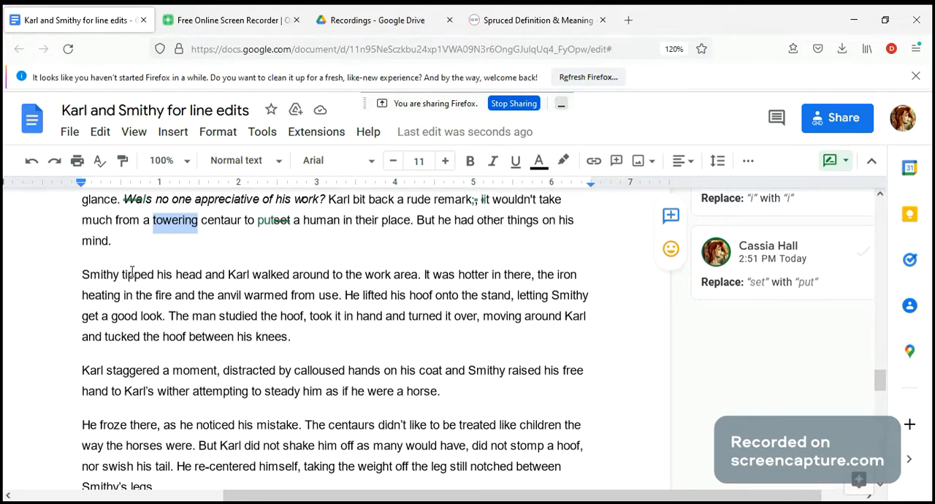
pyautogui.moveTo(154, 276); pyautogui.dragTo(122, 275)
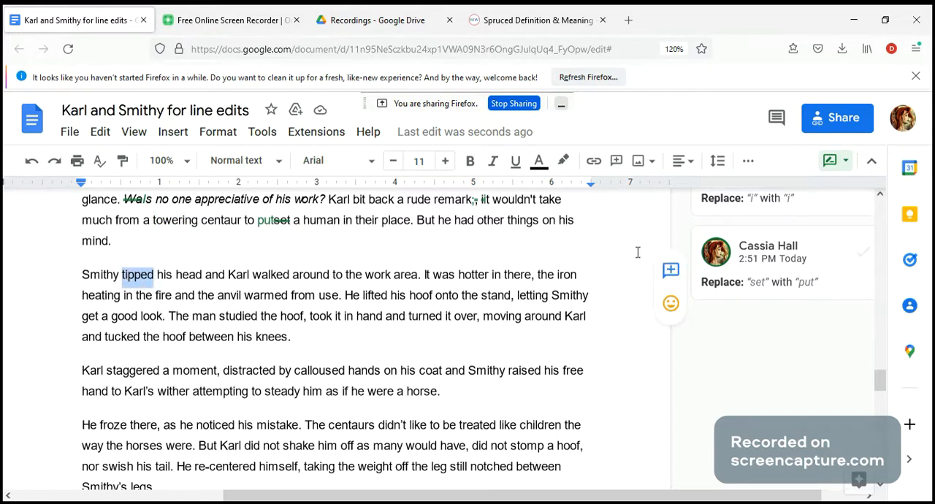
pyautogui.click(671, 276)
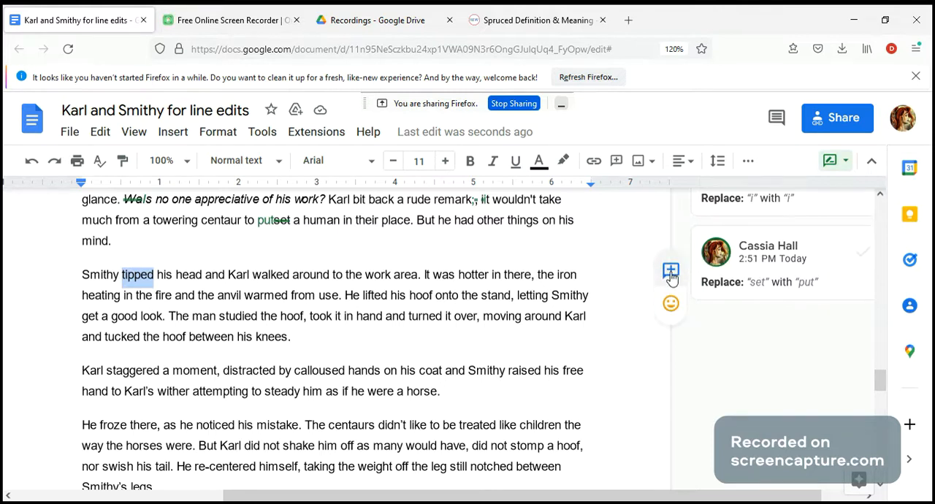
pyautogui.write('? inclined')
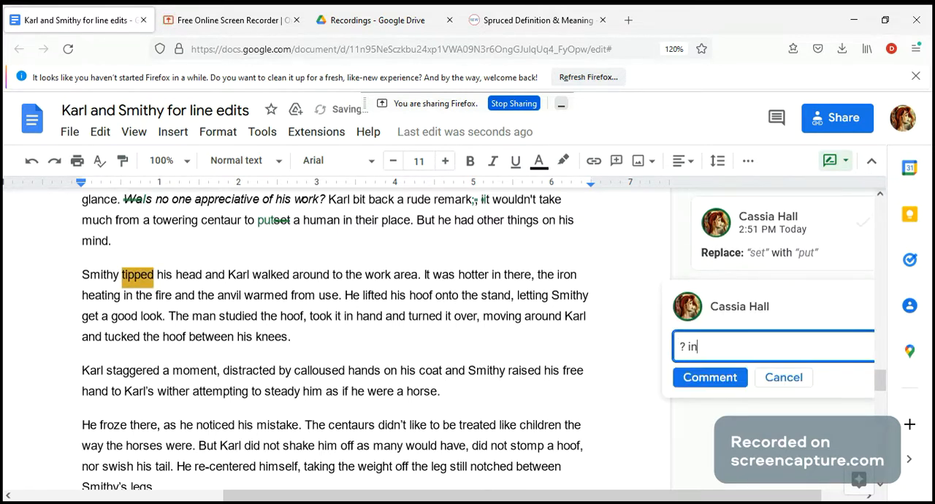
pyautogui.click(713, 378)
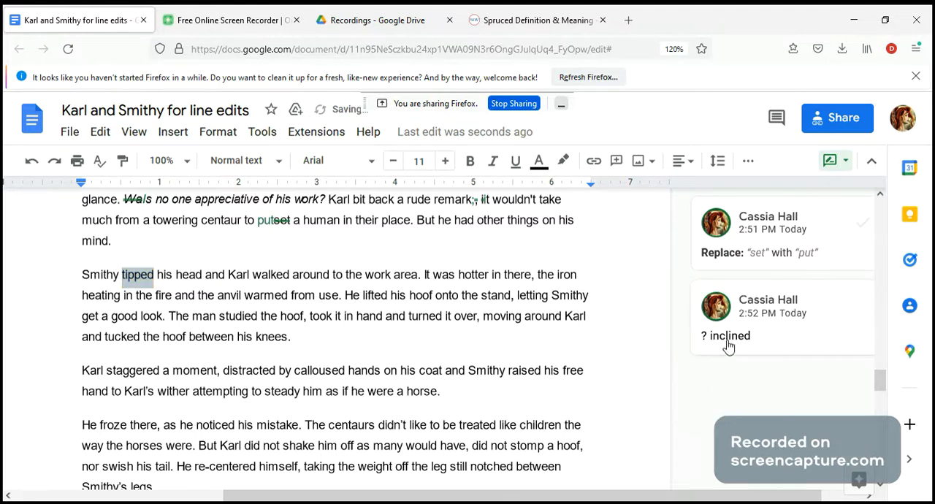
# Reply to the "? inclined" comment with "bit of explanation what Smithy is doing"
pyautogui.scroll(1, 256, 250)
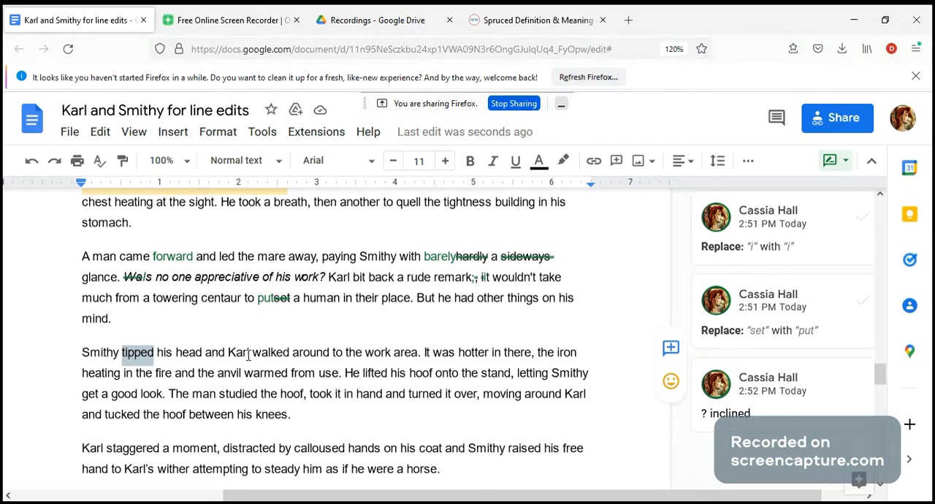
pyautogui.click(731, 424)
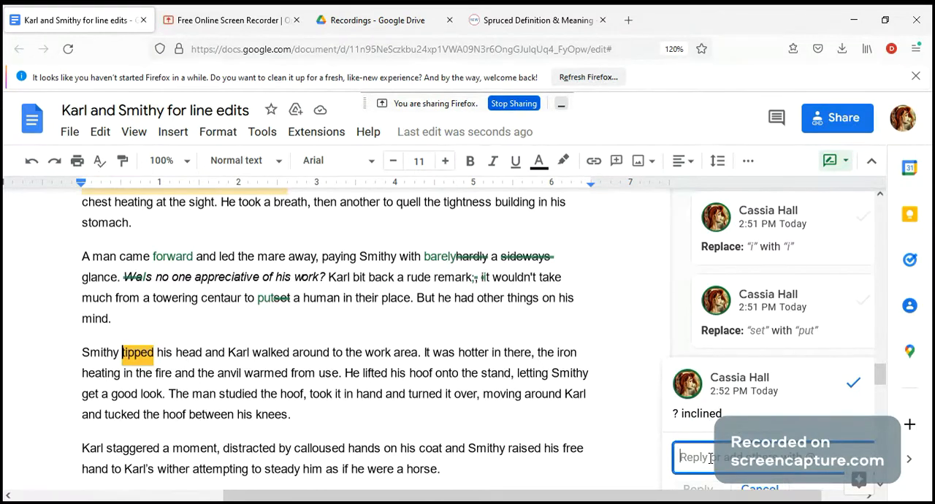
pyautogui.write('bit')
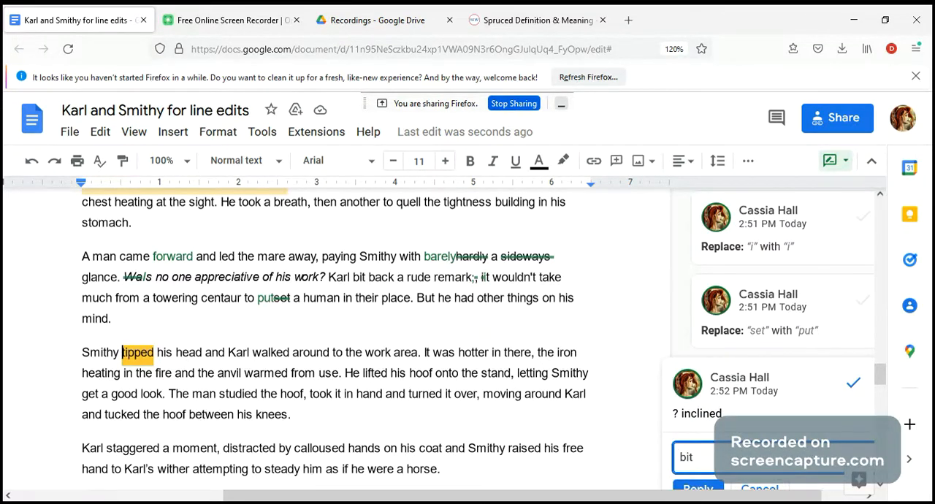
pyautogui.write(' of explo')
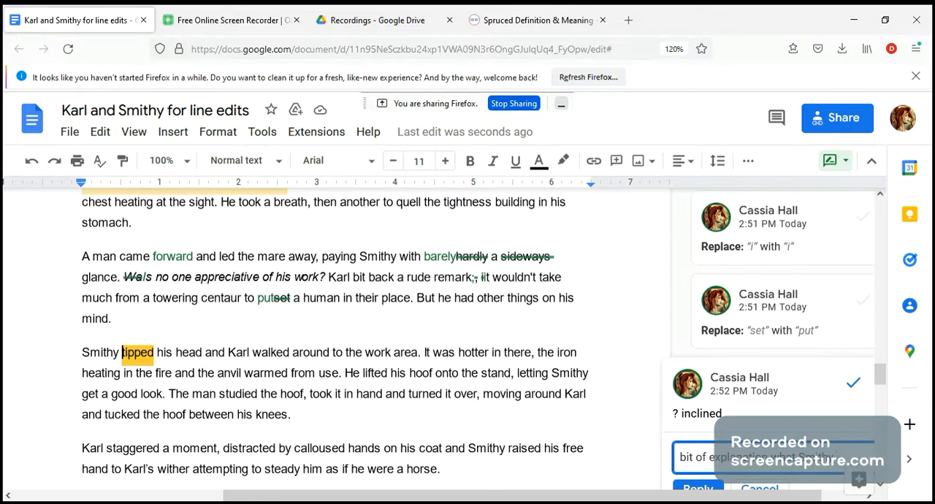
pyautogui.write('is doing')
pyautogui.scroll(-2, 784, 433)
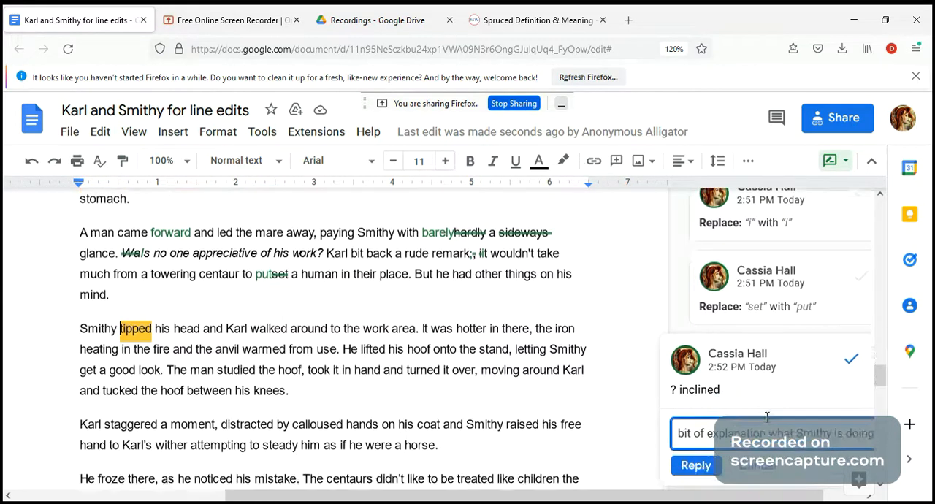
pyautogui.click(696, 410)
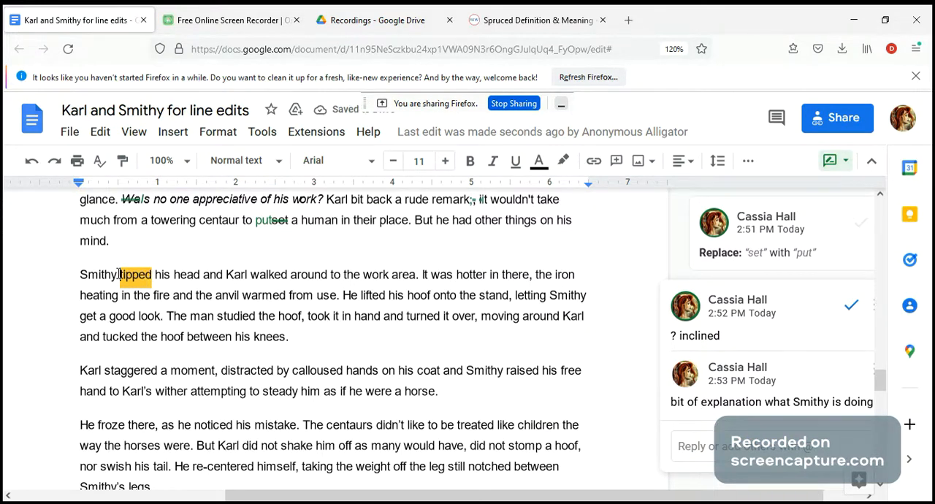
pyautogui.moveTo(79, 274); pyautogui.dragTo(202, 275)
pyautogui.scroll(2, 207, 243)
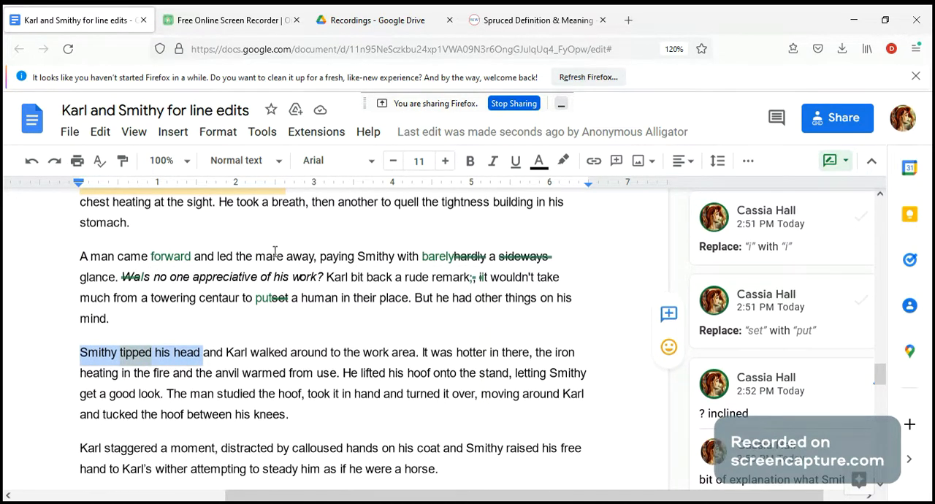
pyautogui.scroll(-2, 274, 251)
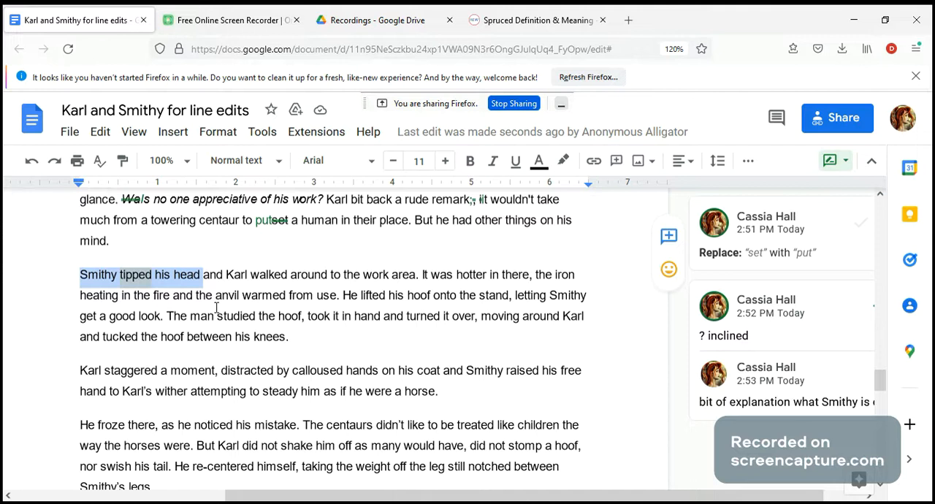
# Suggest deleting "the" before "iron heating in the fire" and "and" before "the anvil warmed from use"
pyautogui.click(553, 275)
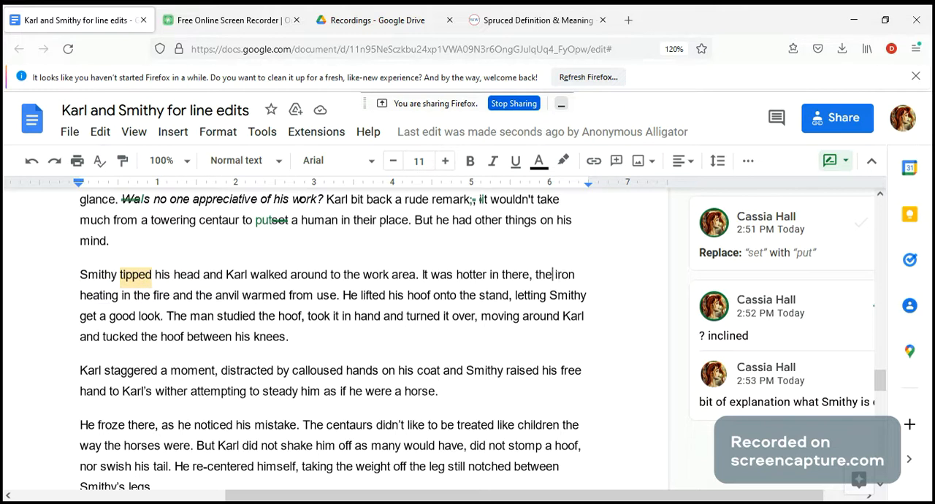
pyautogui.press('BackSpace')
pyautogui.press('BackSpace')
pyautogui.press('BackSpace')
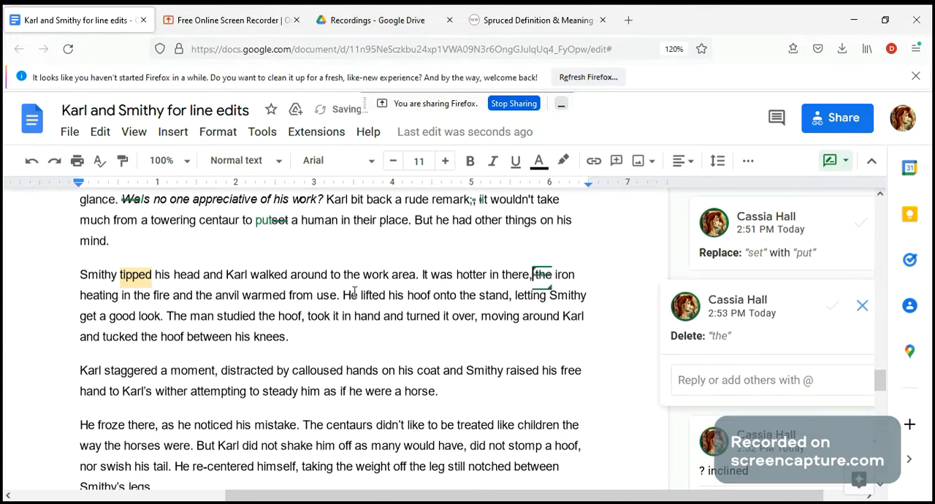
pyautogui.click(192, 296)
pyautogui.press('BackSpace')
pyautogui.press('BackSpace')
pyautogui.press('BackSpace')
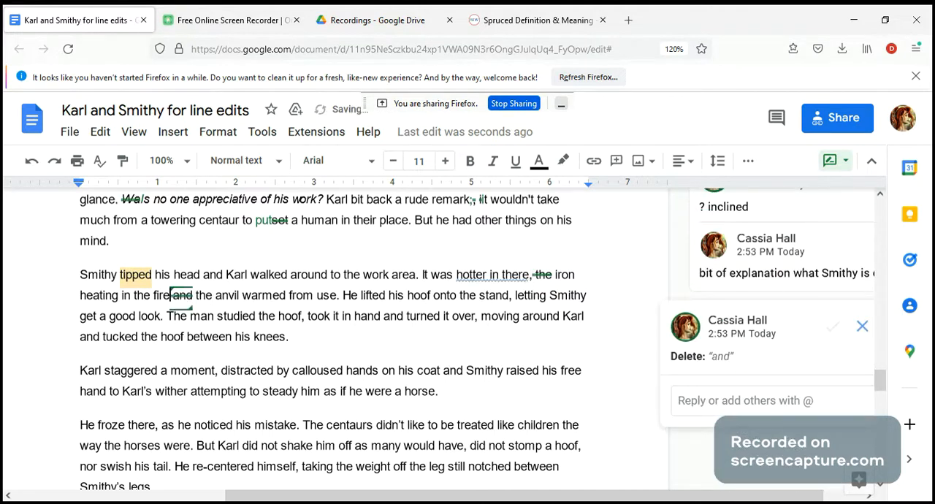
# Suggest a comma after "heating in the fire" and add the comment "have/take" to the word "get" in the same paragraph
pyautogui.write(',')
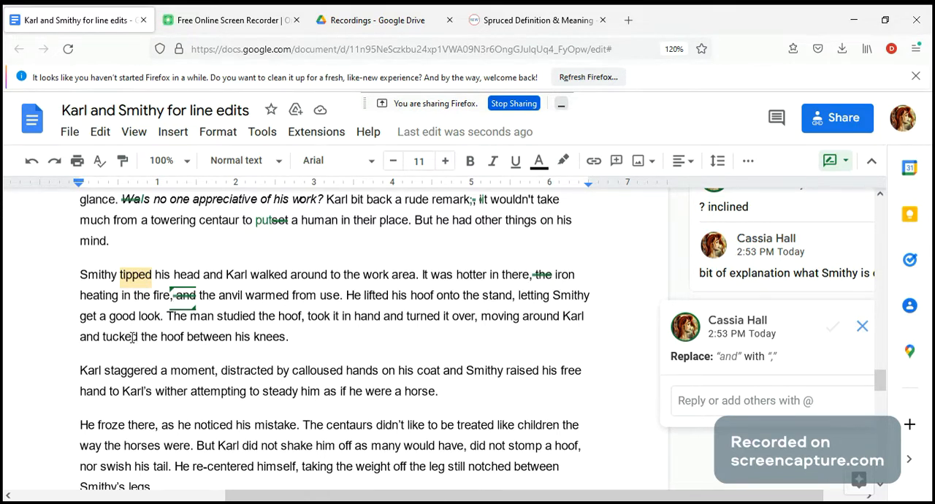
pyautogui.click(91, 317)
pyautogui.doubleClick(89, 317)
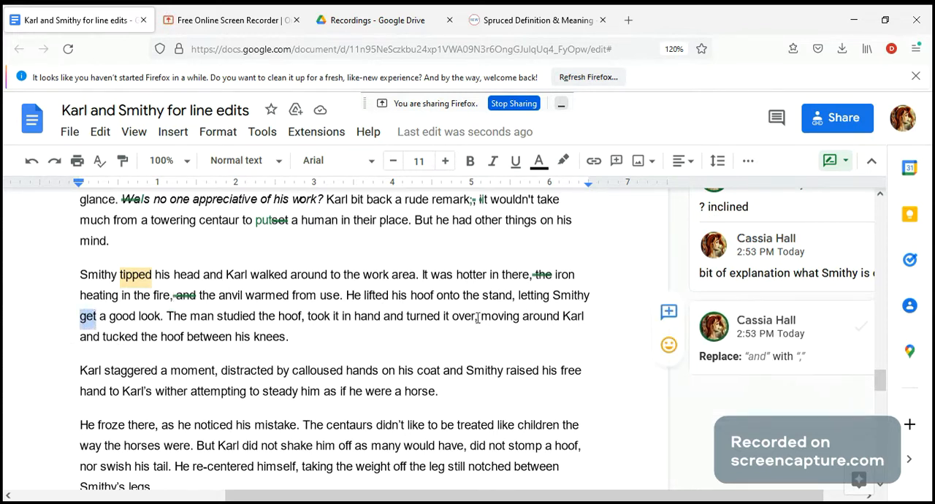
pyautogui.click(669, 312)
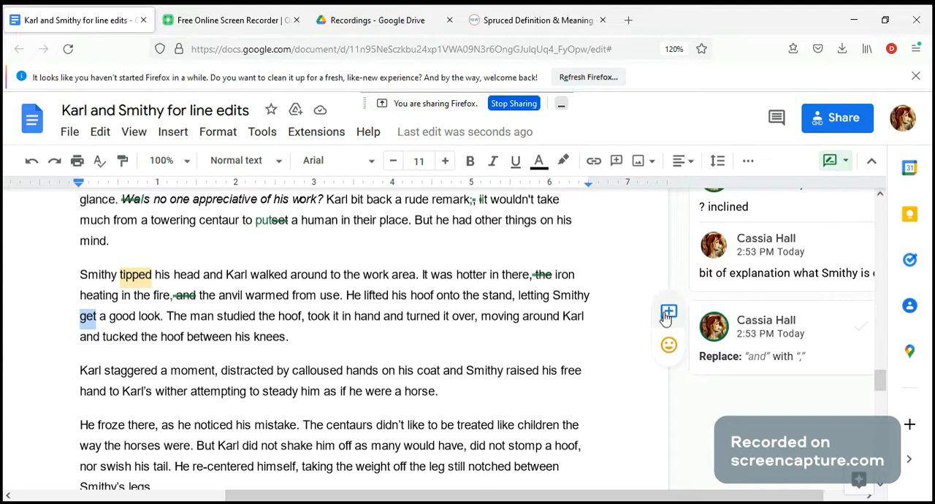
pyautogui.write('have/take')
pyautogui.click(735, 417)
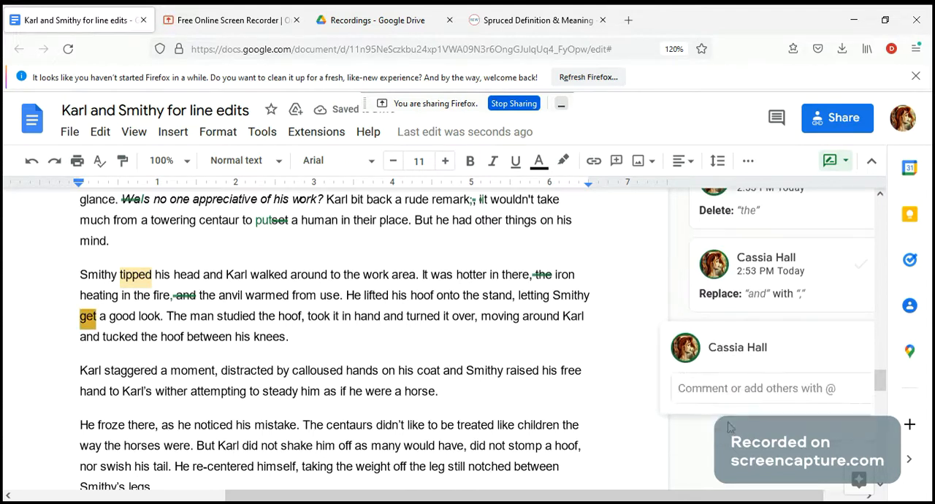
pyautogui.click(96, 322)
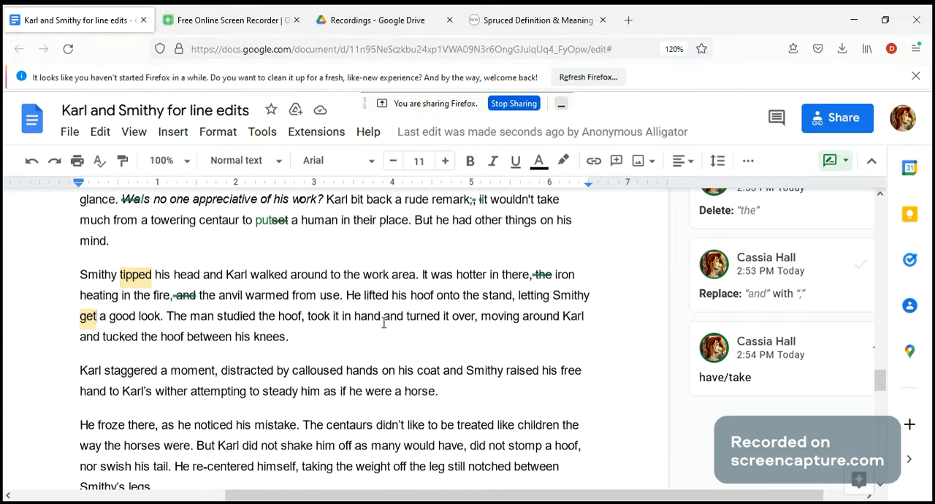
# Suggest replacing the comma after "turned it over" with a period to split the long sentence about studying the hoof
pyautogui.moveTo(167, 316); pyautogui.dragTo(309, 338)
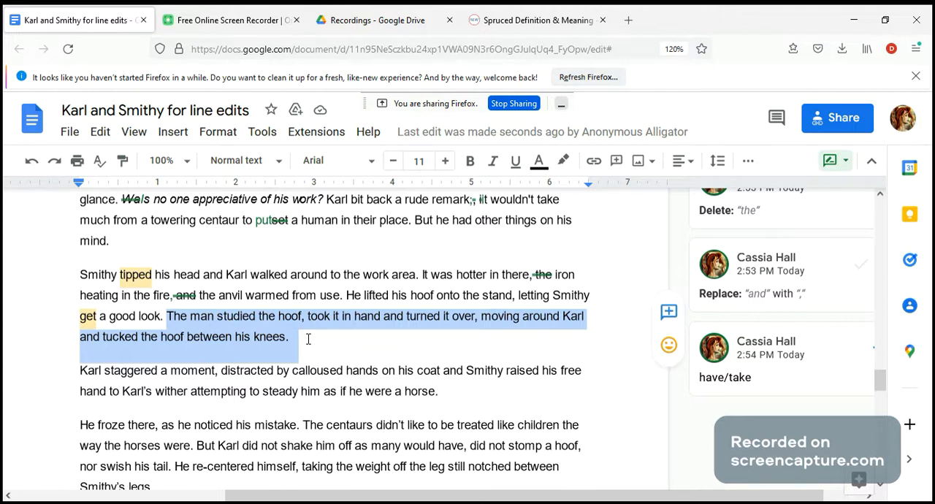
pyautogui.click(239, 319)
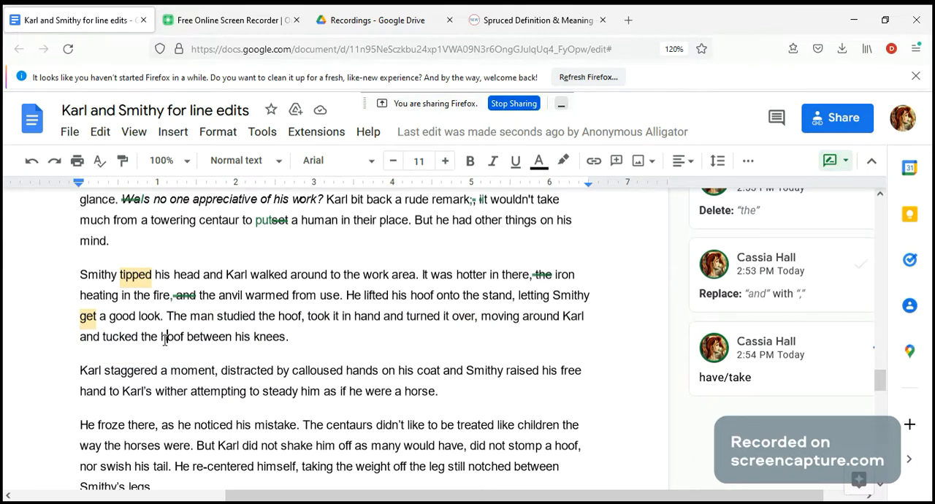
pyautogui.moveTo(296, 335); pyautogui.dragTo(170, 319)
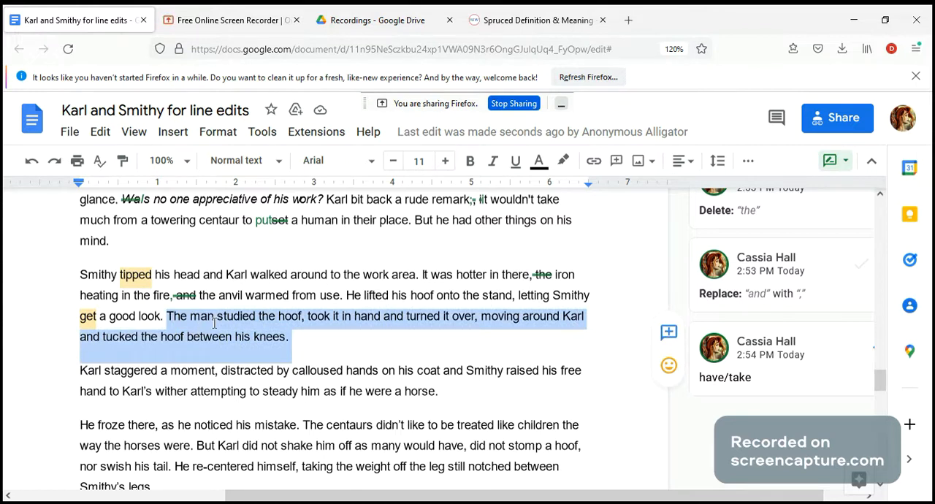
pyautogui.click(296, 341)
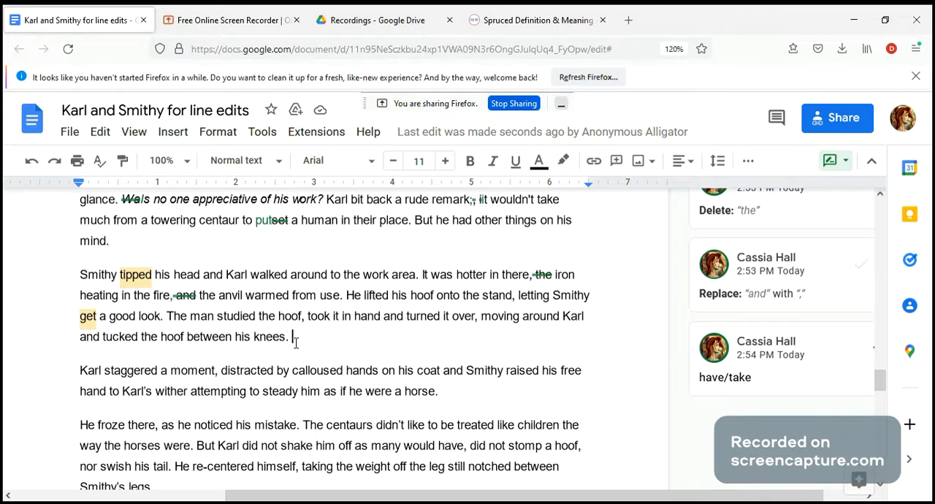
pyautogui.click(479, 320)
pyautogui.write(',')
pyautogui.press('BackSpace')
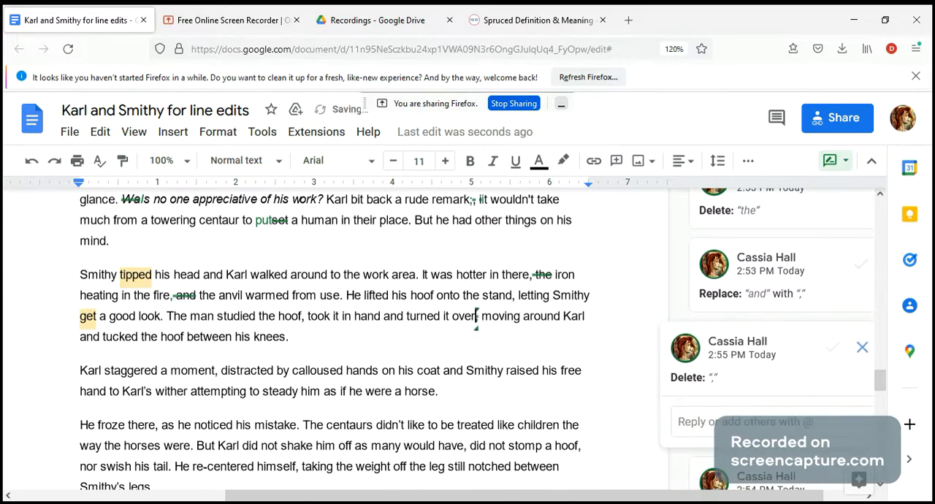
pyautogui.write('.')
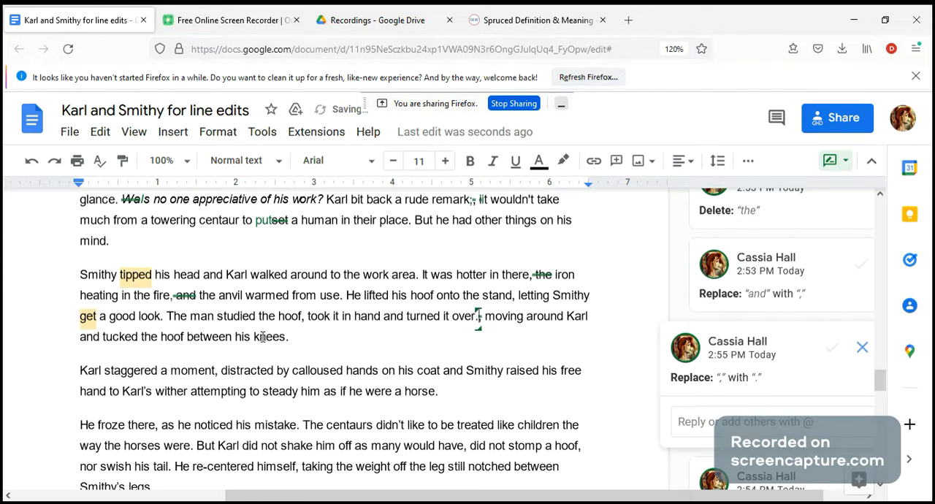
# Suggest replacing "The man" with "He" at the start of the sentence about studying the hoof
pyautogui.moveTo(167, 319); pyautogui.dragTo(478, 326)
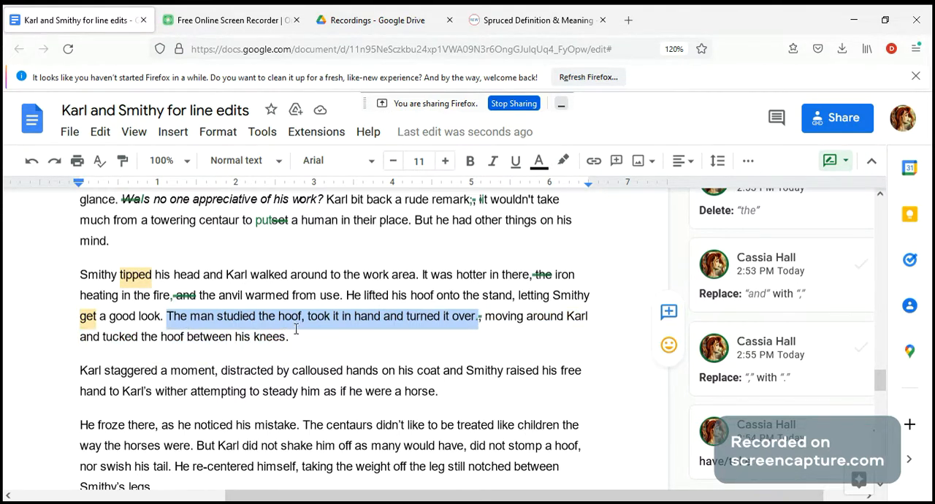
pyautogui.click(214, 317)
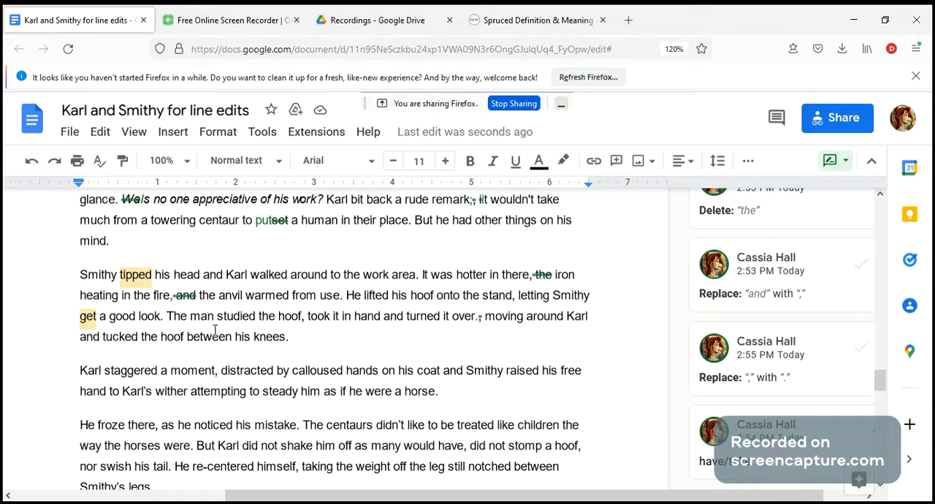
pyautogui.doubleClick(553, 295)
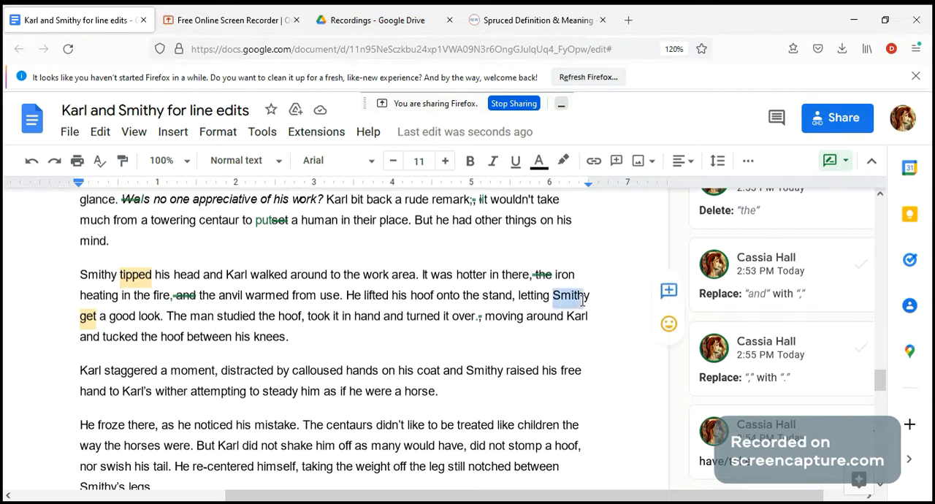
pyautogui.moveTo(343, 295); pyautogui.dragTo(360, 299)
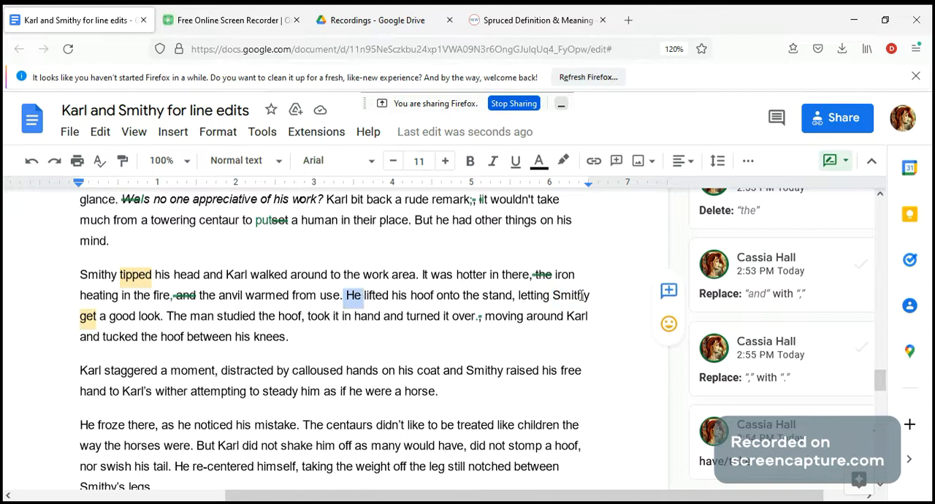
pyautogui.moveTo(168, 318); pyautogui.dragTo(214, 320)
pyautogui.click(214, 320)
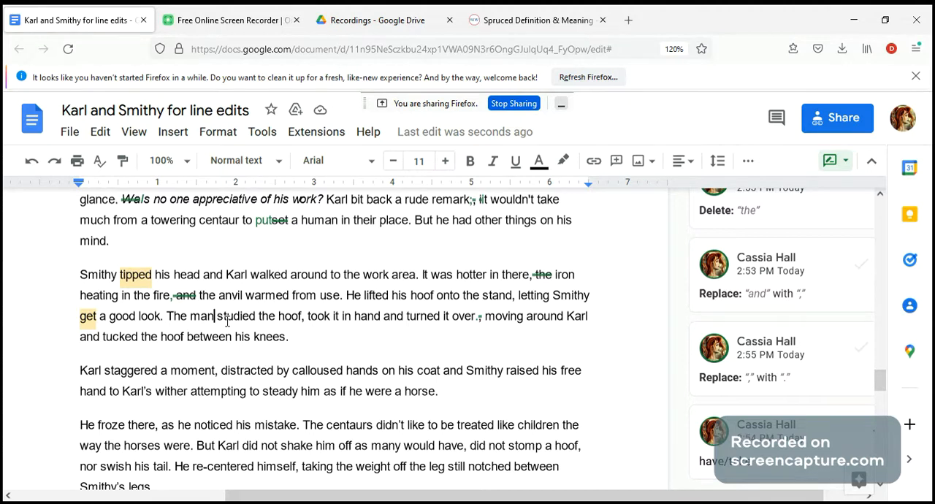
pyautogui.press('BackSpace')
pyautogui.press('BackSpace')
pyautogui.press('BackSpace')
pyautogui.press('BackSpace')
pyautogui.press('BackSpace')
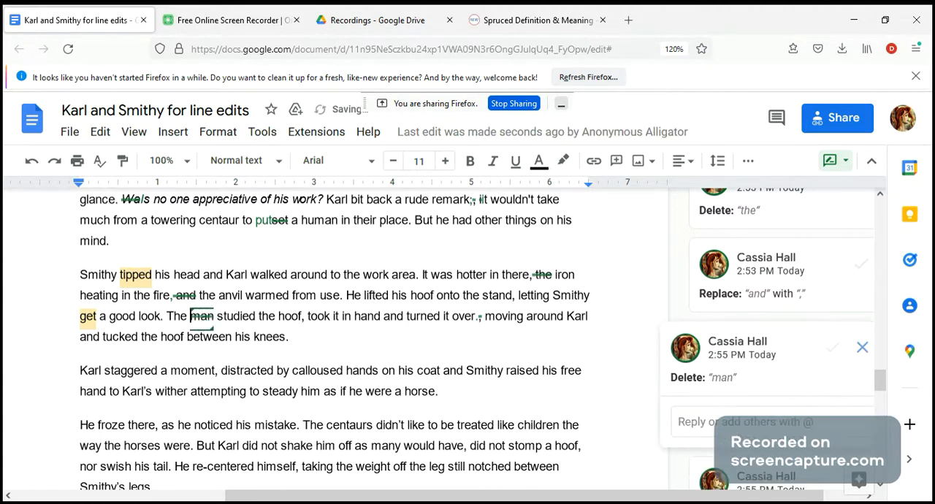
pyautogui.press('BackSpace')
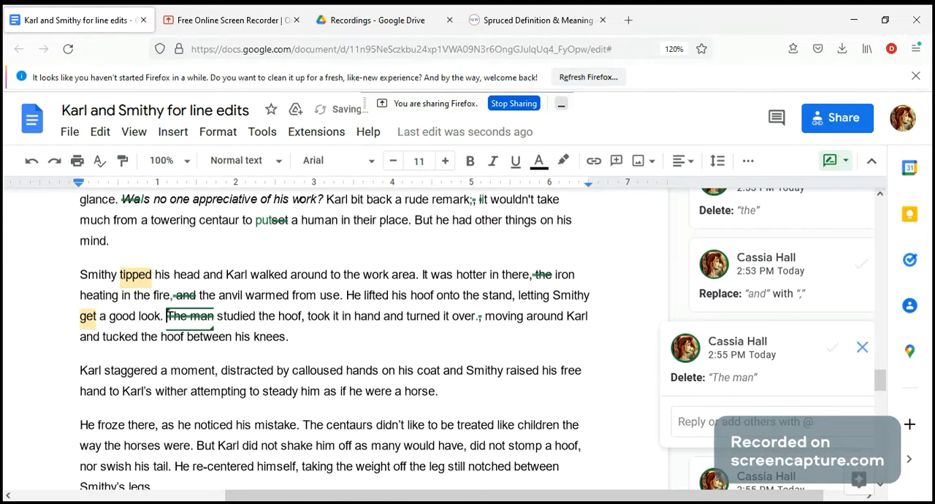
pyautogui.write('He')
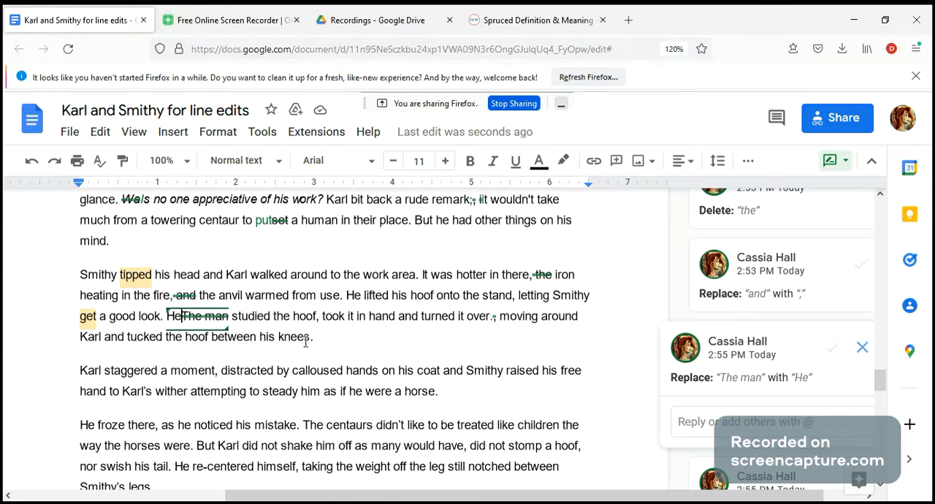
# Suggest capitalizing "moving" as "Moving" and replacing "and" before "tucked the hoof" with ", he"
pyautogui.click(508, 315)
pyautogui.press('BackSpace')
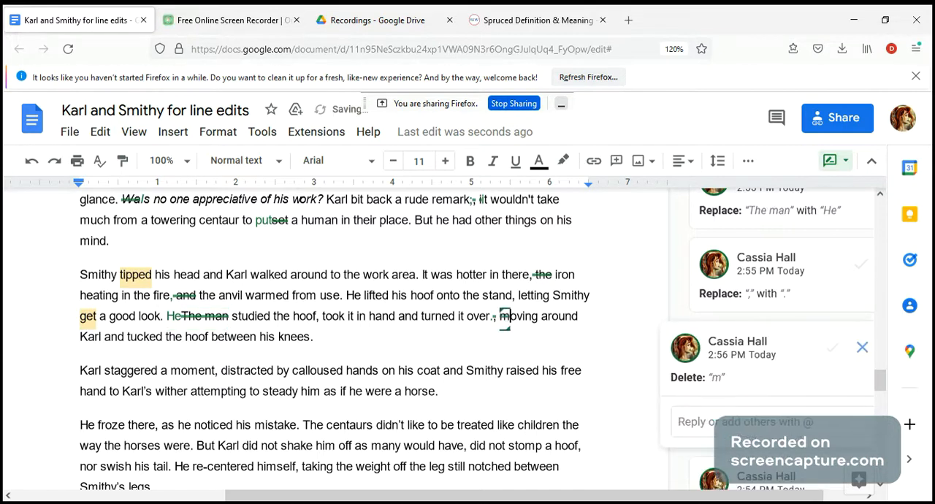
pyautogui.write('M')
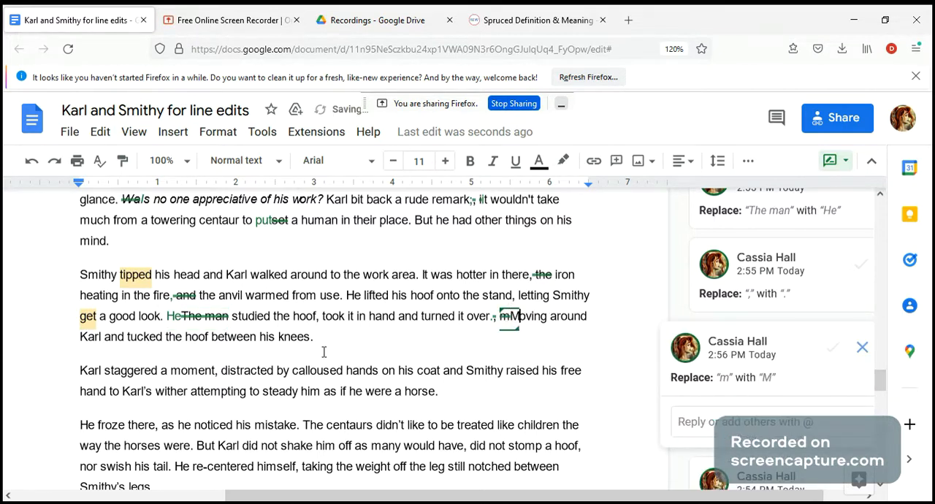
pyautogui.doubleClick(115, 337)
pyautogui.press('BackSpace')
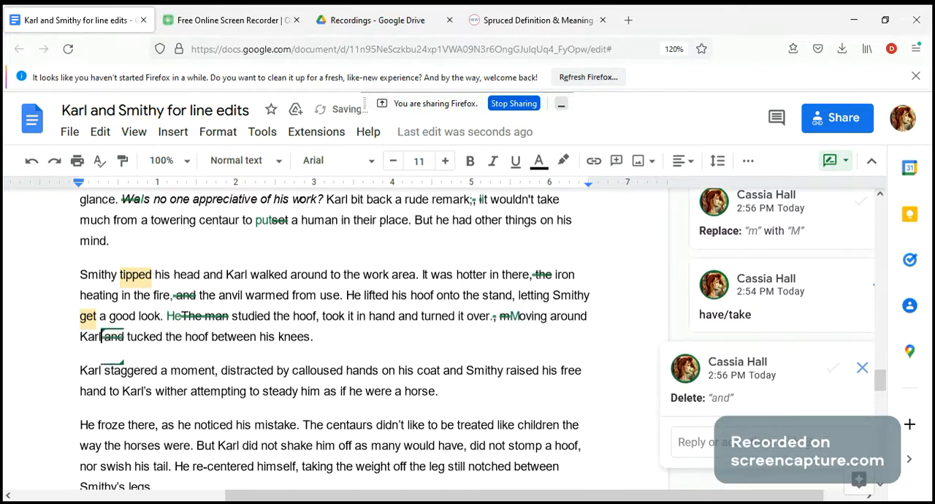
pyautogui.write(', he')
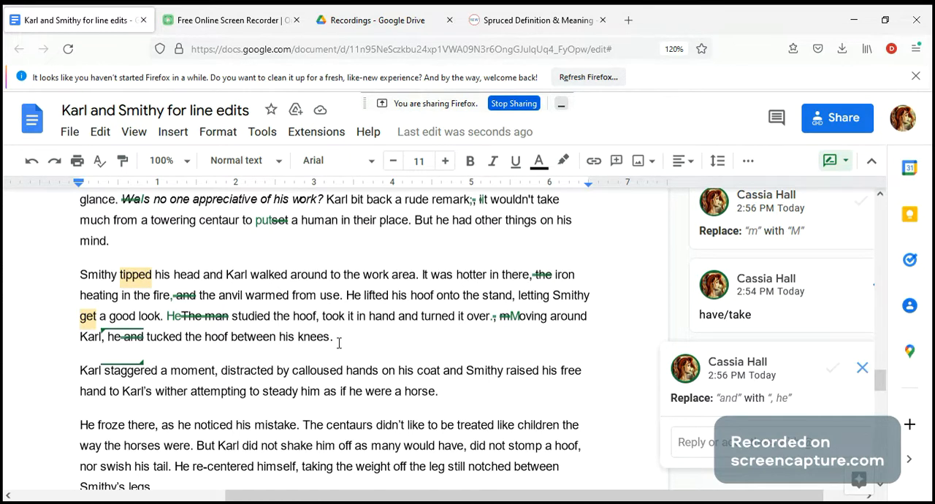
# Suggest adding "s," to "wither" and a comma after "coat" in the paragraph beginning "Karl staggered a moment"
pyautogui.scroll(-2, 340, 336)
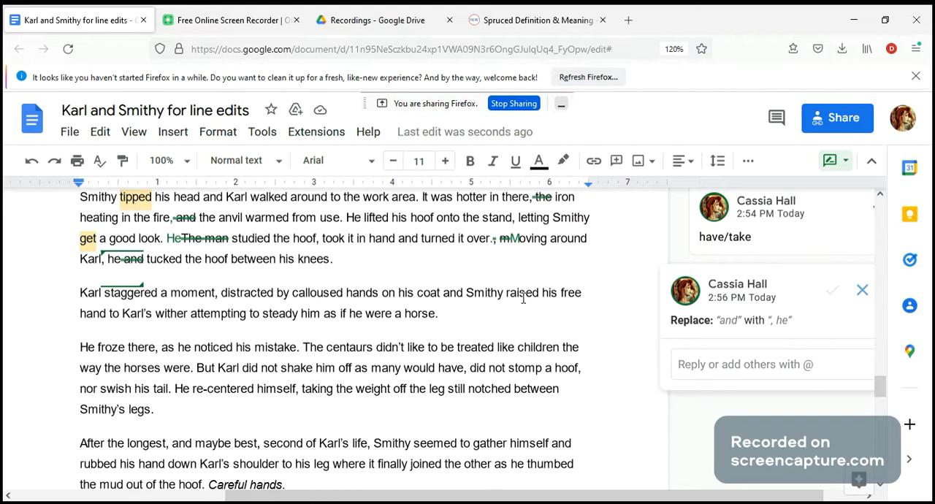
pyautogui.click(191, 314)
pyautogui.write('s')
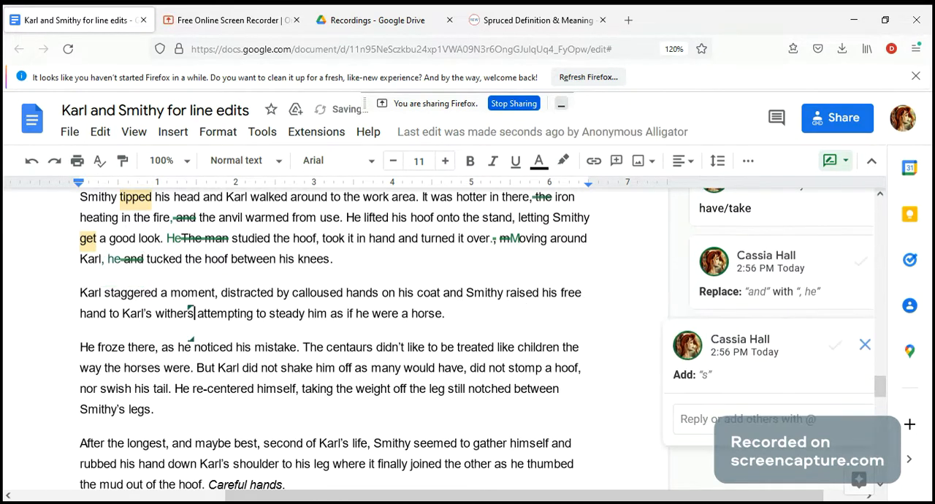
pyautogui.write(',')
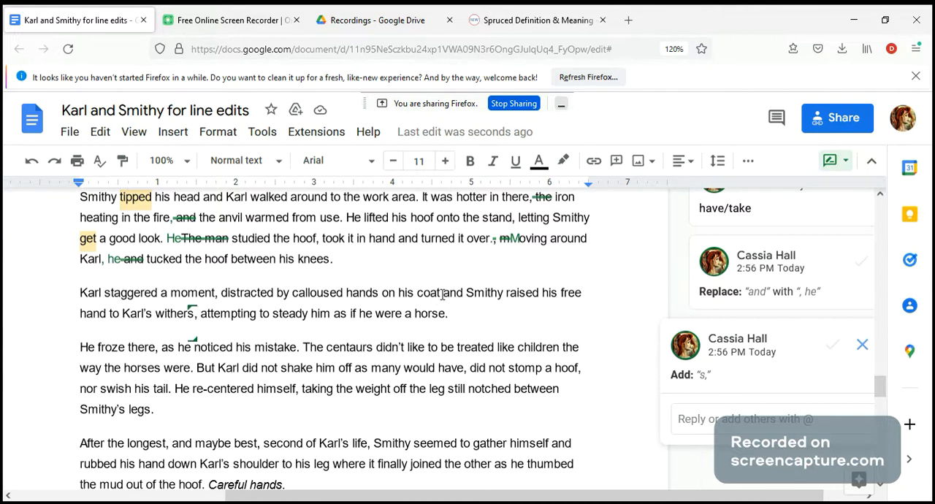
pyautogui.click(442, 294)
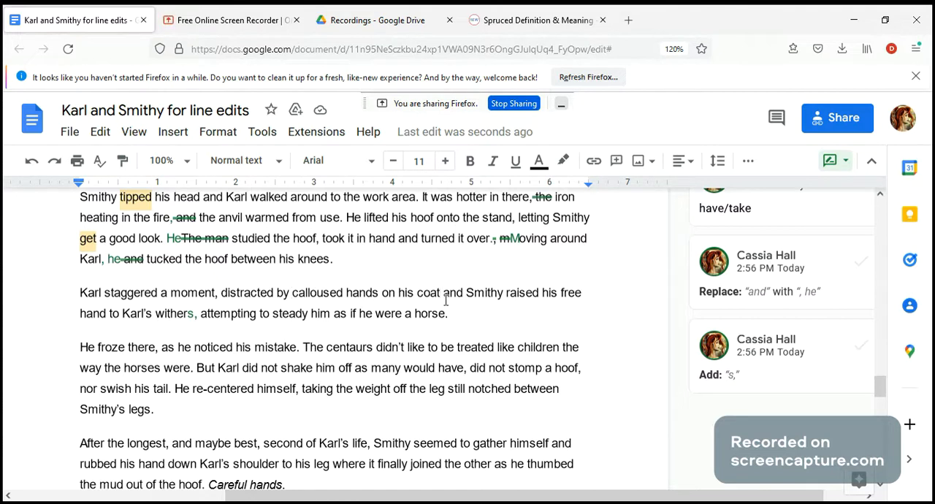
pyautogui.write(',')
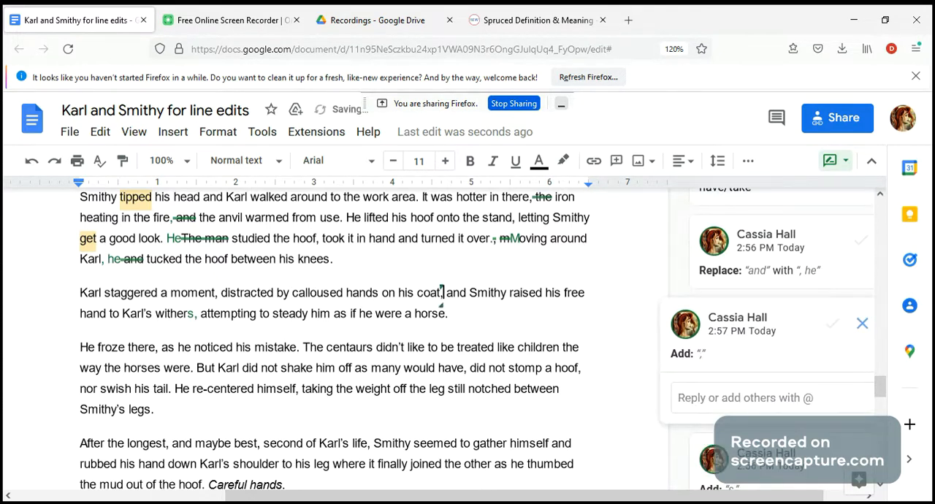
# Review the sentence beginning "Karl staggered a moment", checking the clause between the suggested commas after "coat" and "withers"
pyautogui.moveTo(78, 292); pyautogui.dragTo(442, 298)
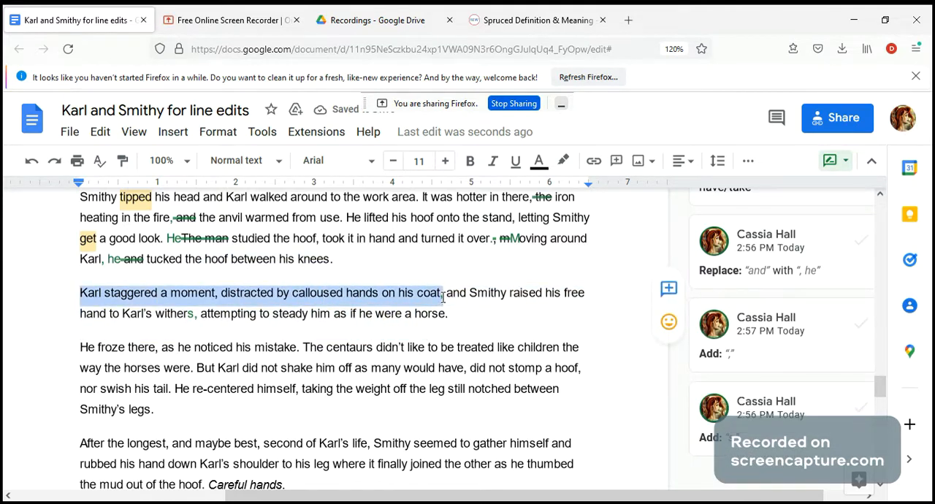
pyautogui.click(442, 297)
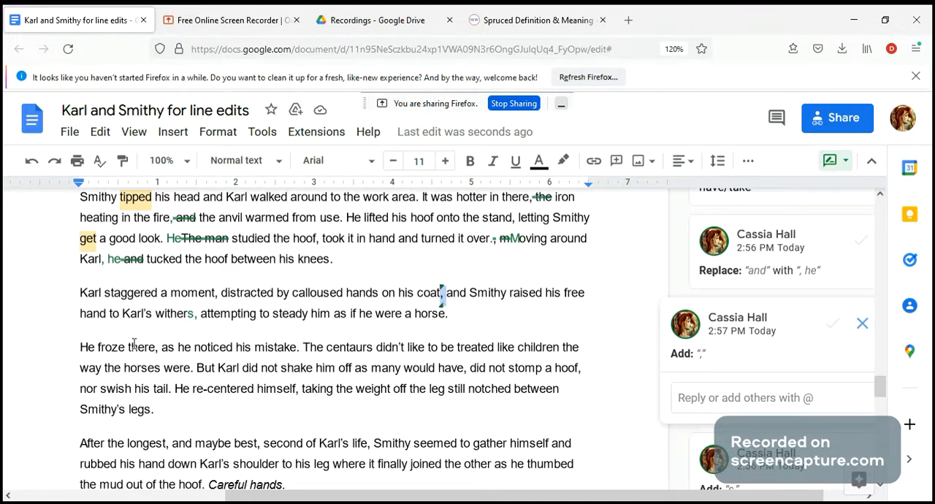
pyautogui.click(196, 314)
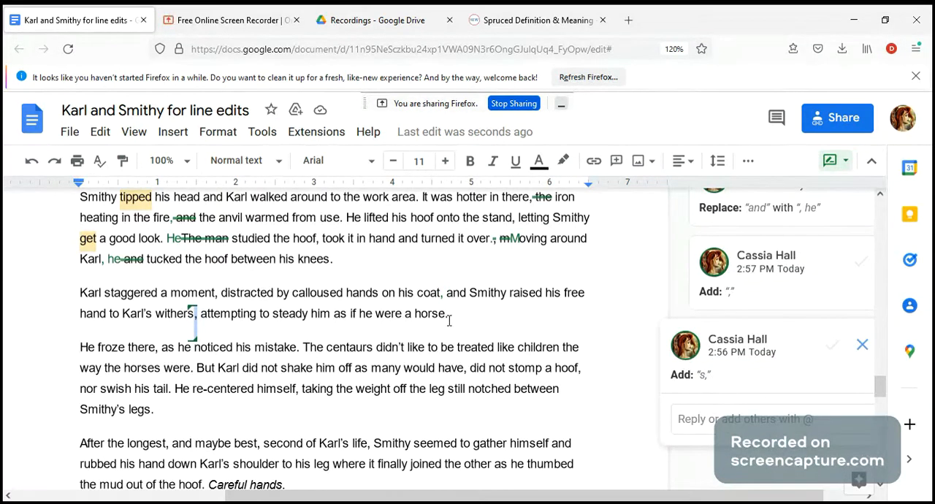
pyautogui.moveTo(463, 316); pyautogui.dragTo(97, 301)
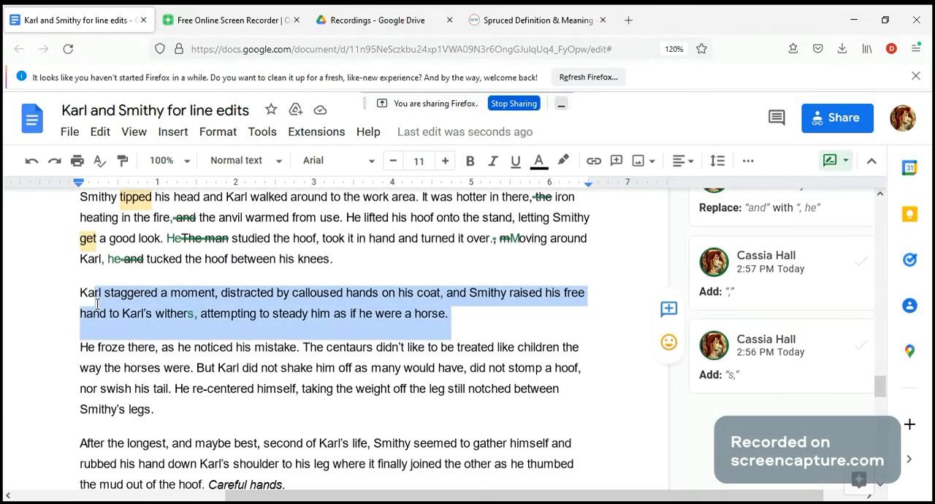
pyautogui.click(486, 318)
pyautogui.click(441, 293)
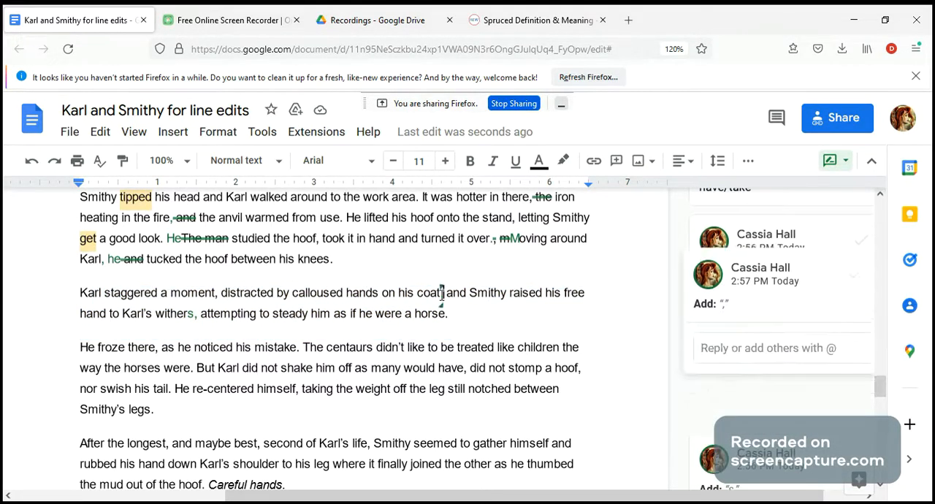
pyautogui.click(192, 315)
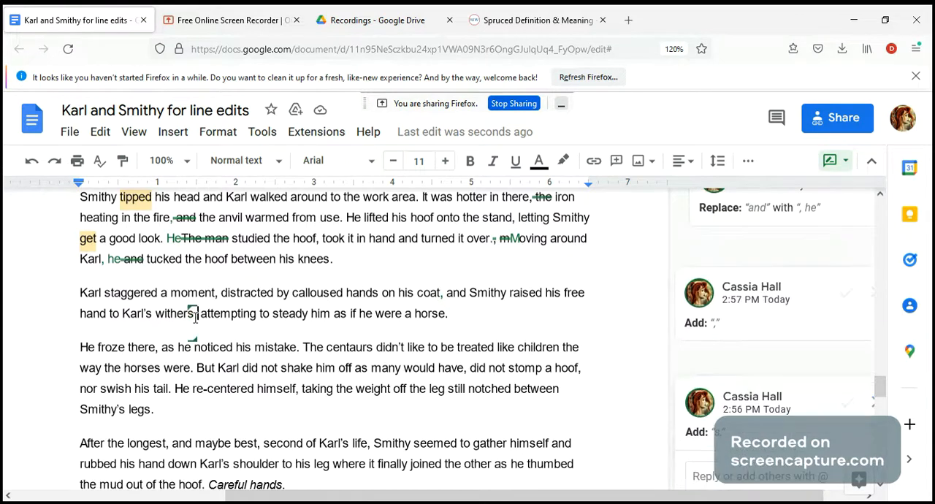
pyautogui.click(442, 294)
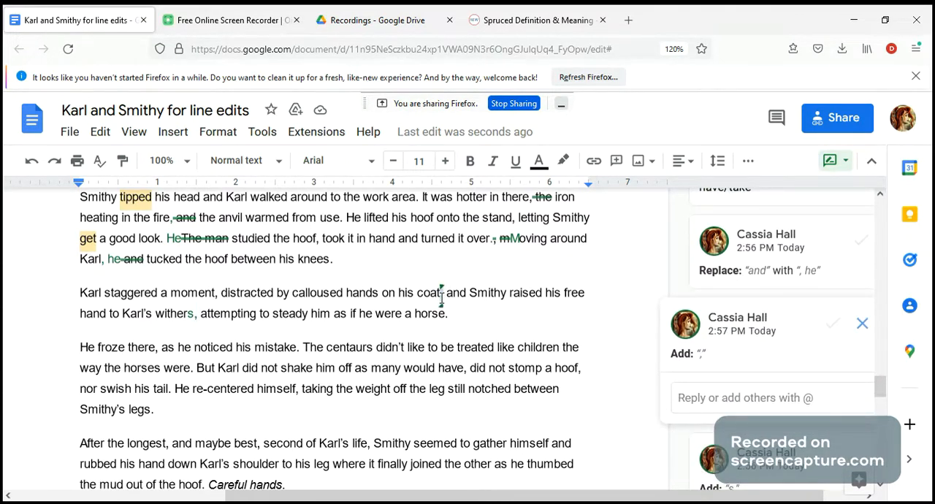
# Suggest deleting "there" after "He froze" at the start of the paragraph about his mistake
pyautogui.click(197, 317)
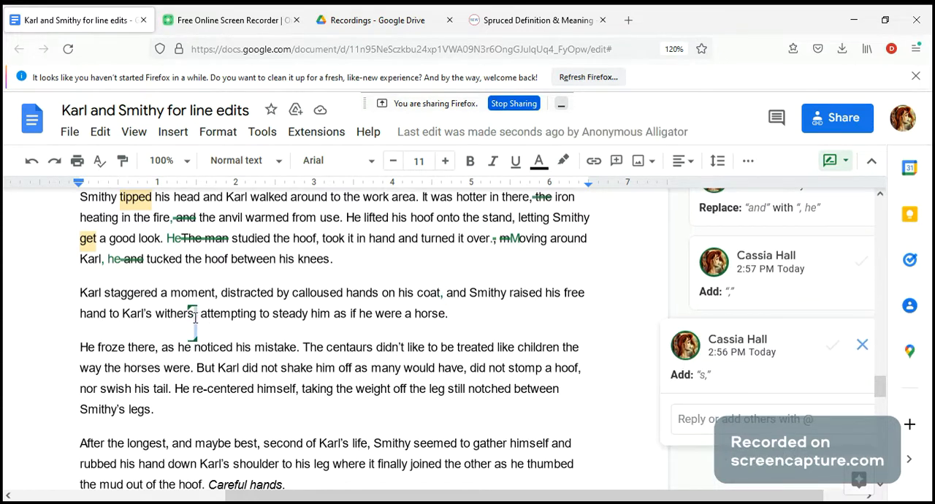
pyautogui.click(474, 319)
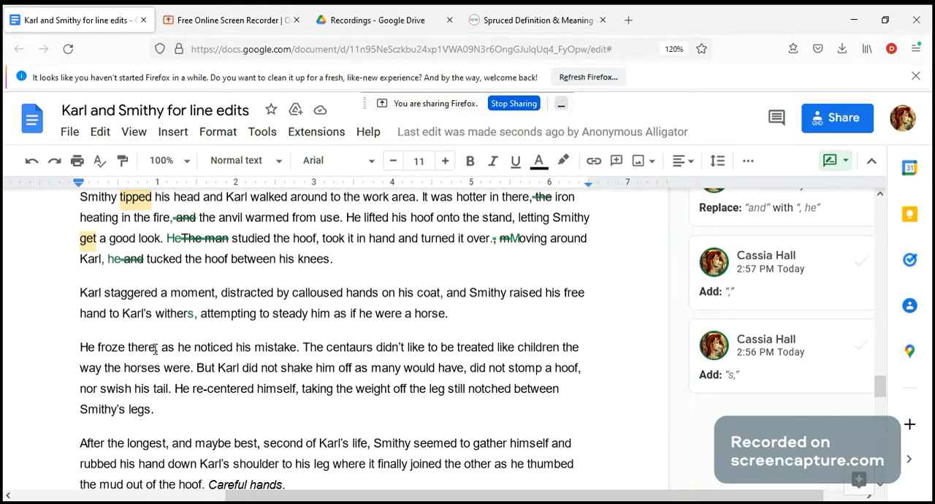
pyautogui.doubleClick(83, 352)
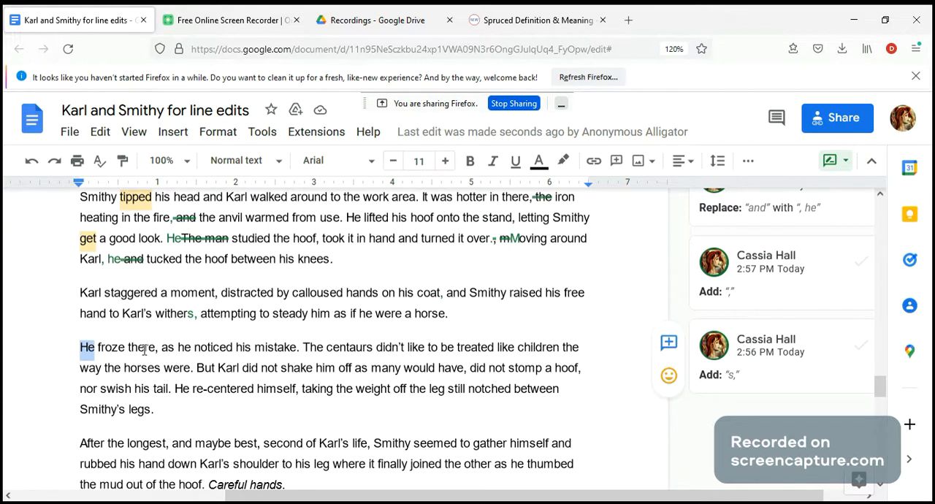
pyautogui.click(94, 348)
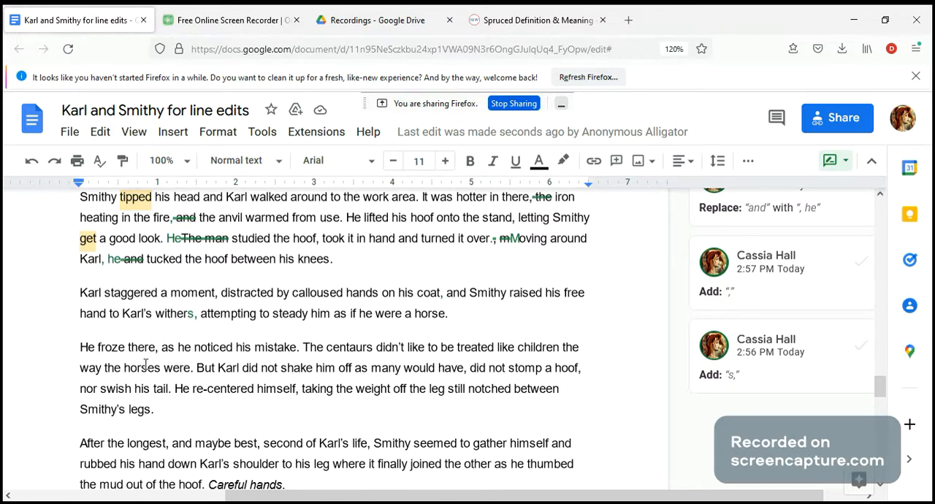
pyautogui.hotkey('ctrl', 'BackSpace')
pyautogui.press('BackSpace')
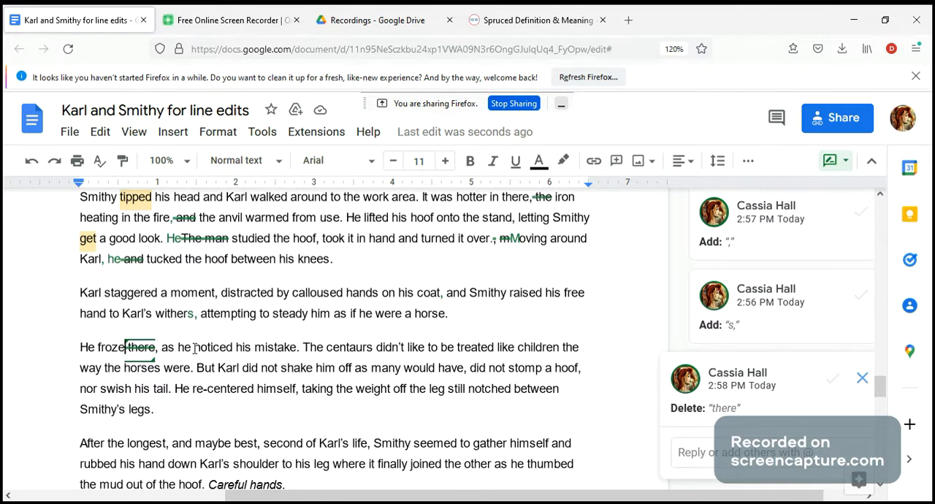
# Suggest replacing "as he noticed" with "realising" in the sentence beginning "He froze"
pyautogui.click(232, 349)
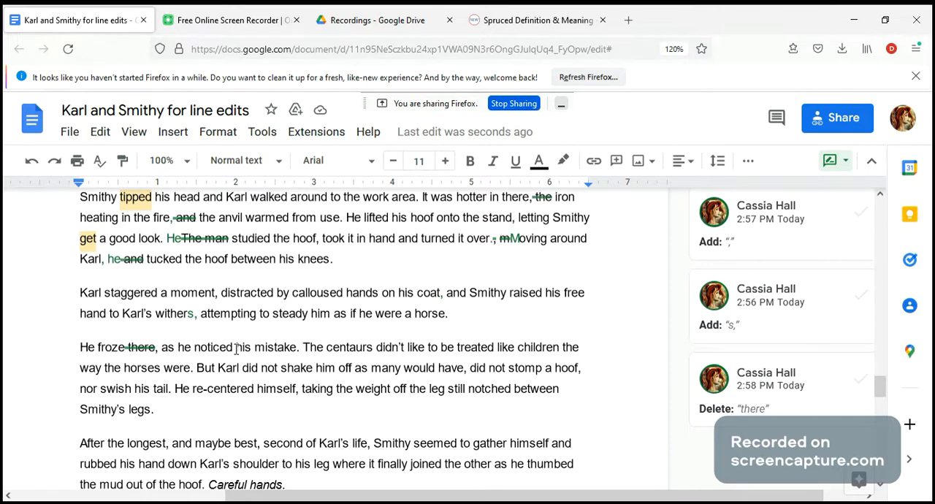
pyautogui.press('BackSpace')
pyautogui.press('BackSpace')
pyautogui.press('BackSpace')
pyautogui.press('BackSpace')
pyautogui.press('BackSpace')
pyautogui.press('BackSpace')
pyautogui.press('BackSpace')
pyautogui.press('BackSpace')
pyautogui.press('BackSpace')
pyautogui.press('BackSpace')
pyautogui.press('BackSpace')
pyautogui.press('BackSpace')
pyautogui.press('BackSpace')
pyautogui.write('realising')
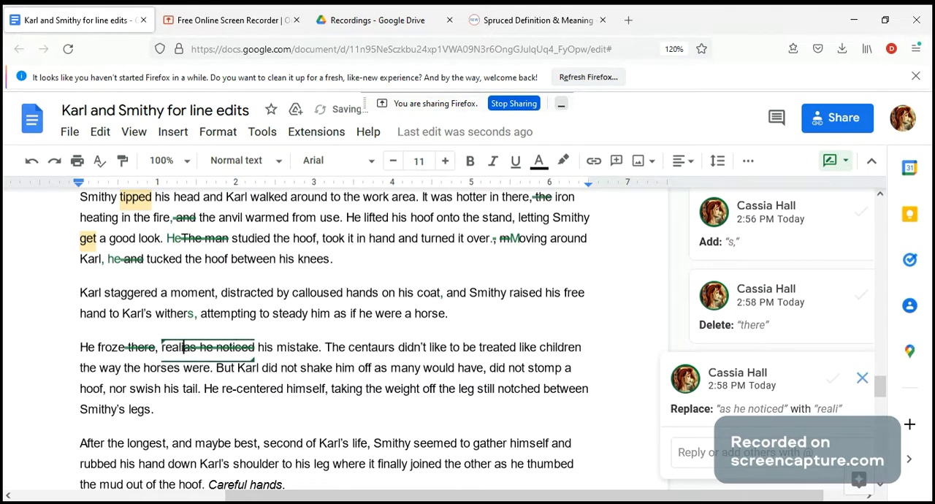
# Correct the suggested word "realising" to the American spelling "realizing"
pyautogui.click(273, 391)
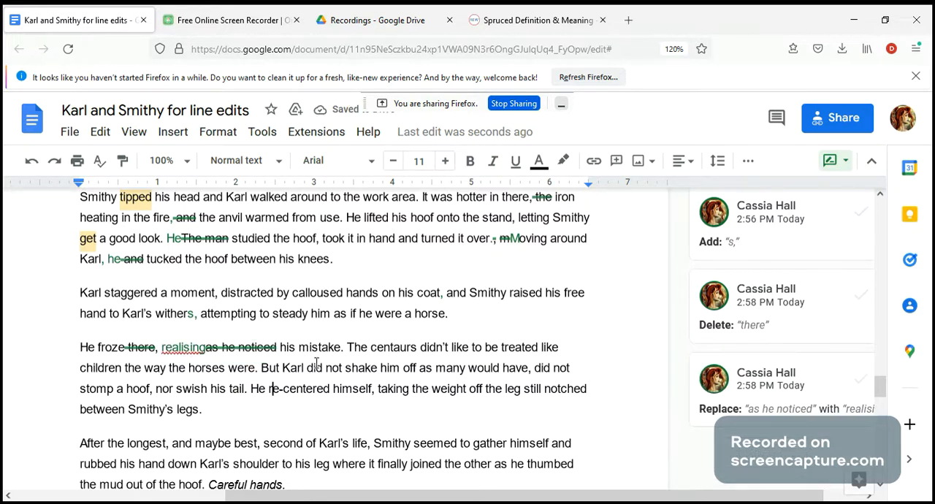
pyautogui.click(187, 347)
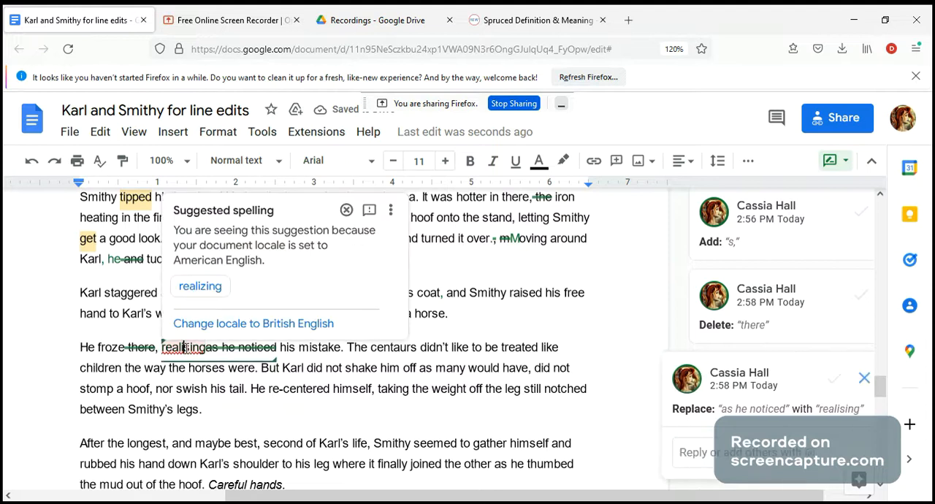
pyautogui.press('Escape')
pyautogui.press('BackSpace')
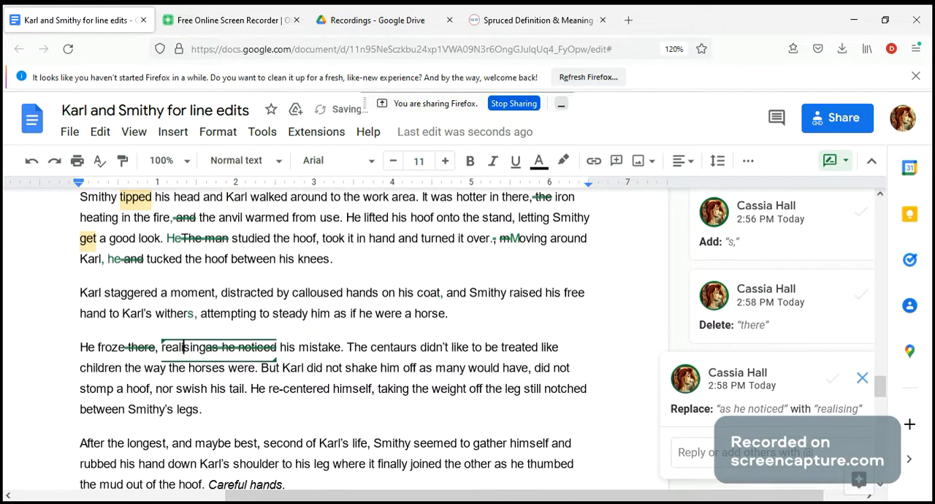
pyautogui.click(280, 421)
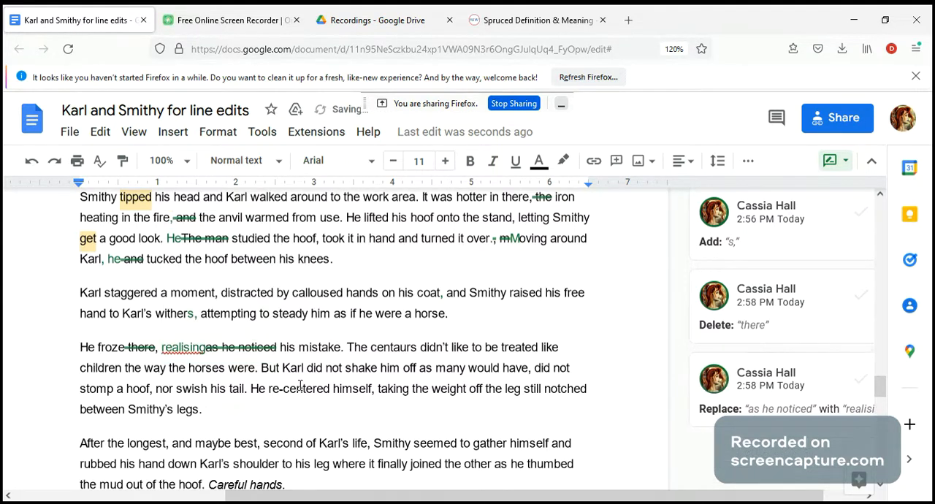
pyautogui.click(191, 347)
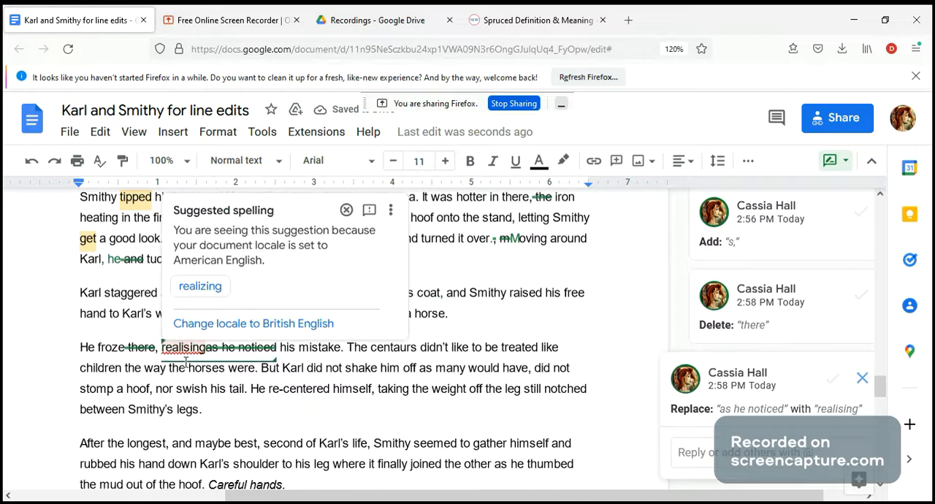
pyautogui.click(201, 288)
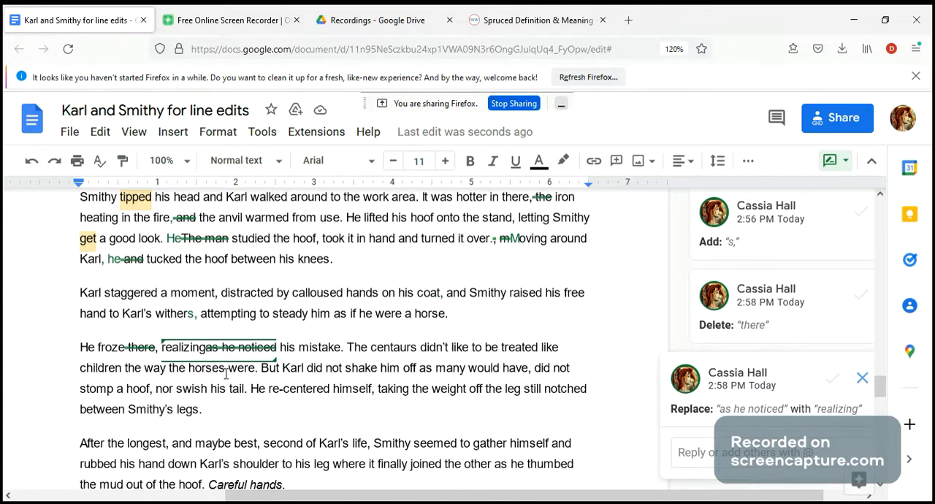
# Suggest replacing "The centaurs" with "Centaurs" at the start of the sentence about being treated like children
pyautogui.click(376, 347)
pyautogui.press('BackSpace')
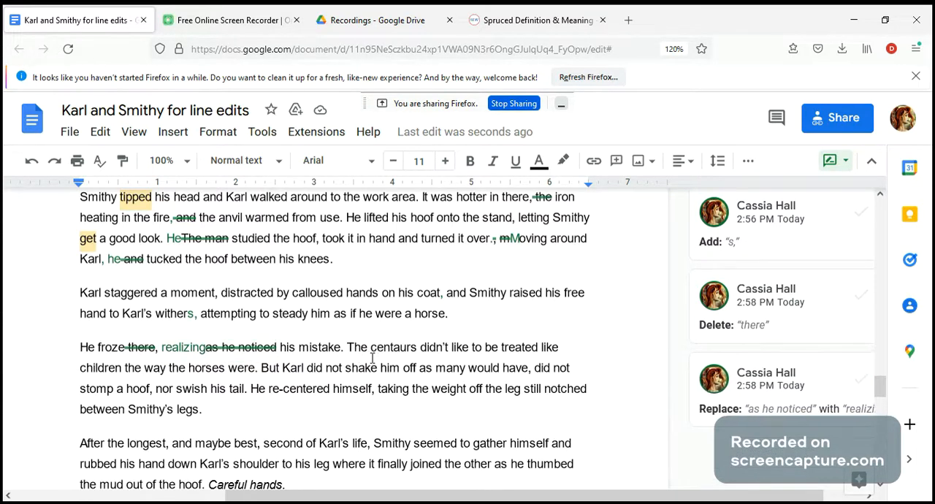
pyautogui.press('BackSpace')
pyautogui.press('BackSpace')
pyautogui.press('BackSpace')
pyautogui.press('BackSpace')
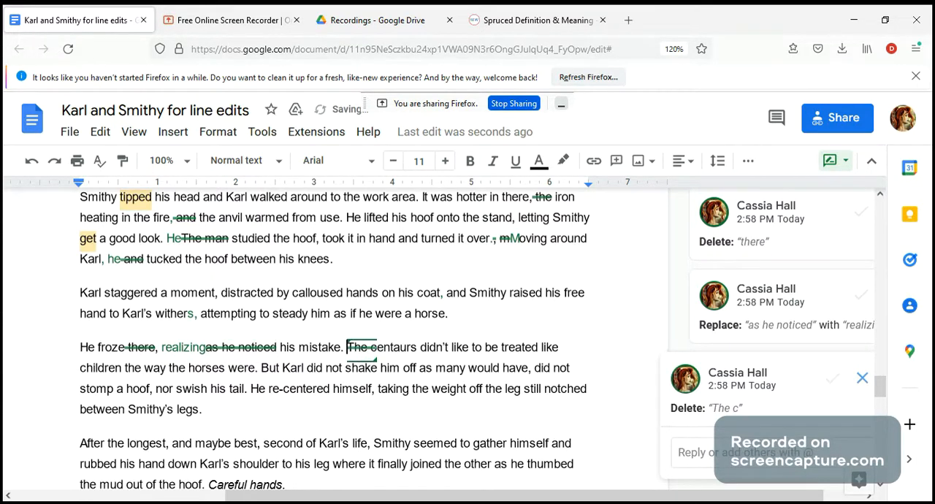
pyautogui.write('C')
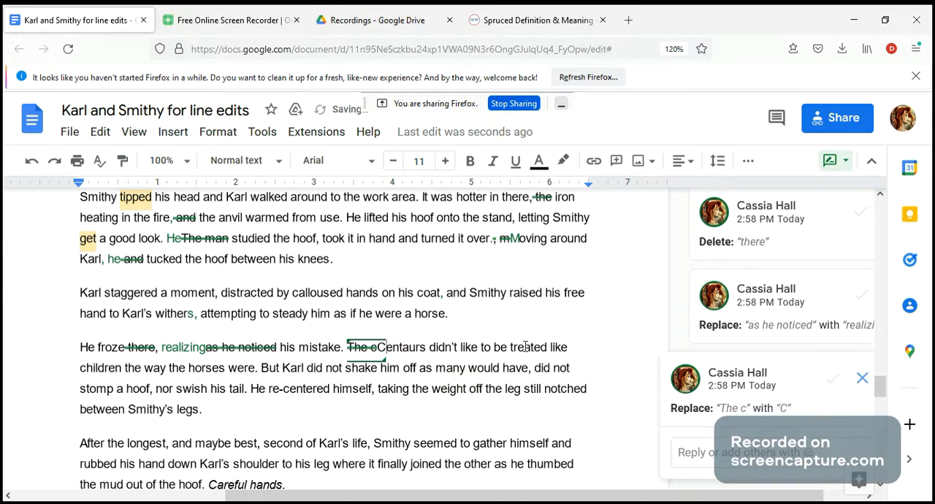
# Suggest deleting "the" before "horses were" and "as many would have" after "shake him off"
pyautogui.click(186, 369)
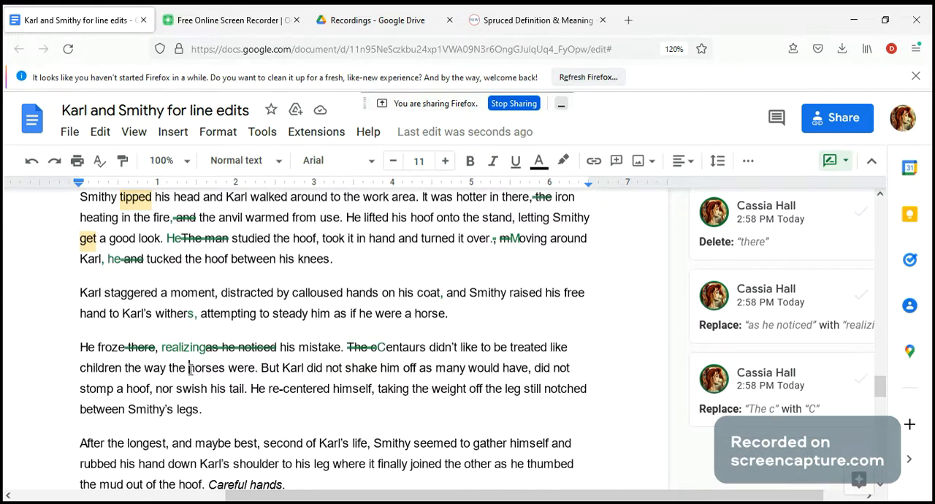
pyautogui.press('BackSpace')
pyautogui.press('BackSpace')
pyautogui.press('BackSpace')
pyautogui.press('BackSpace')
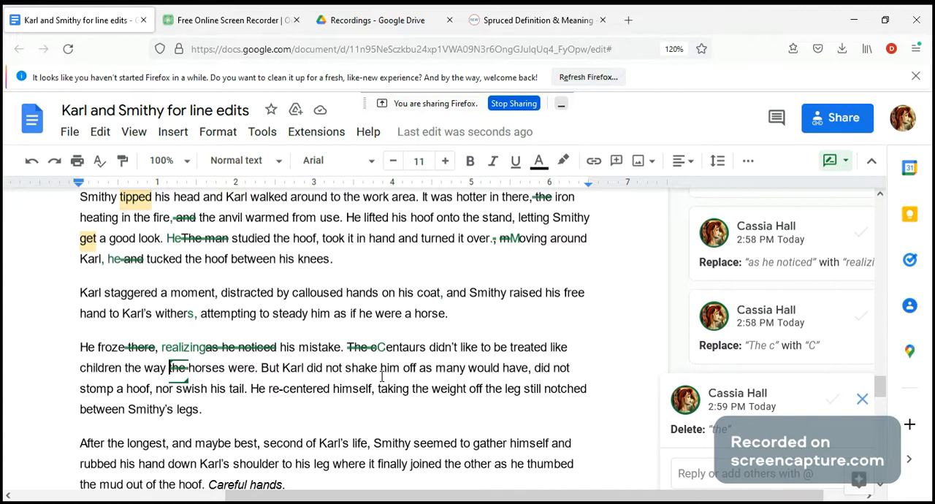
pyautogui.moveTo(528, 367); pyautogui.dragTo(416, 374)
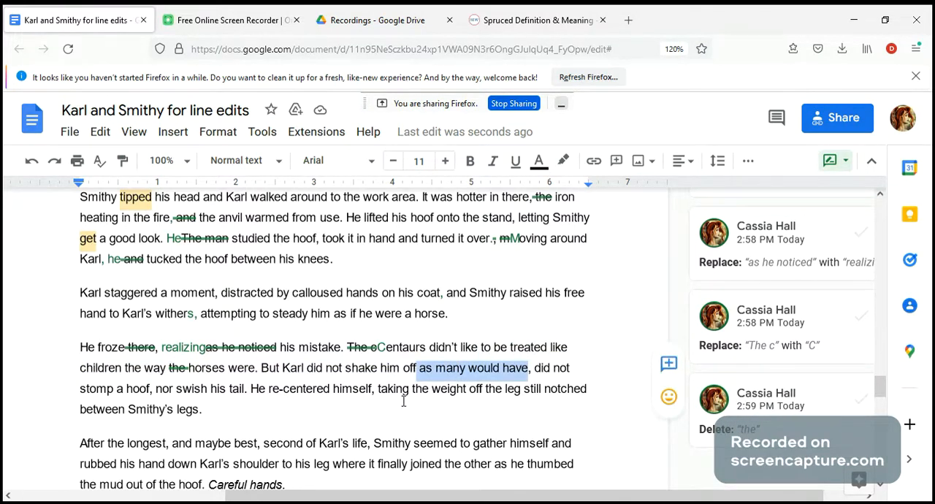
pyautogui.press('BackSpace')
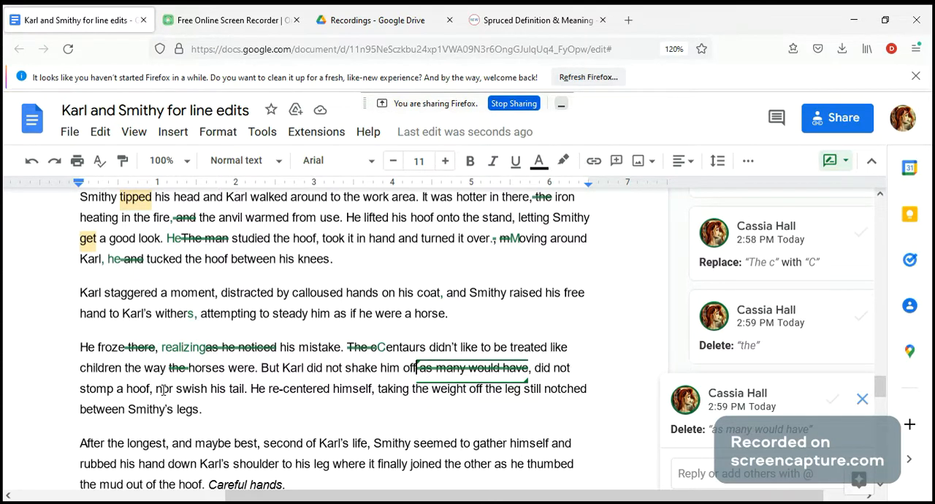
# Suggest removing the comma after "stomp a hoof" and changing "nor" to "or" before "swish his tail"
pyautogui.click(328, 367)
pyautogui.moveTo(574, 368); pyautogui.dragTo(556, 369)
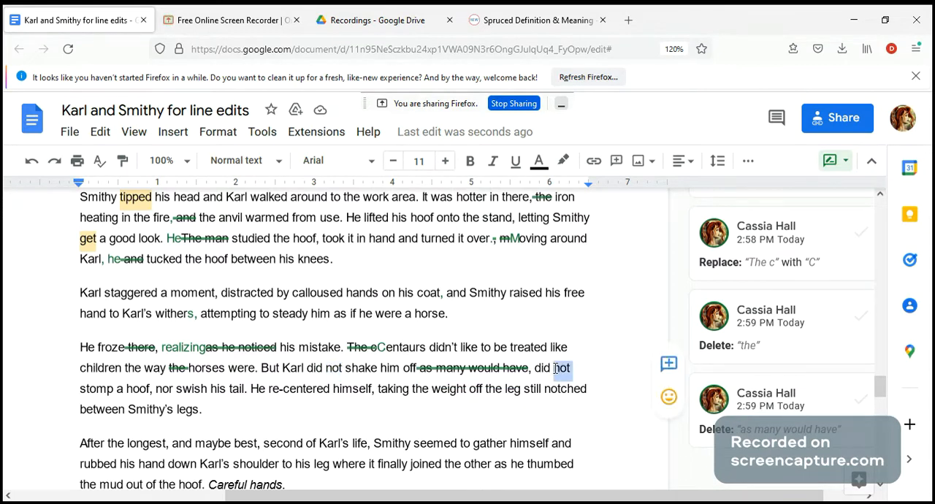
pyautogui.click(162, 388)
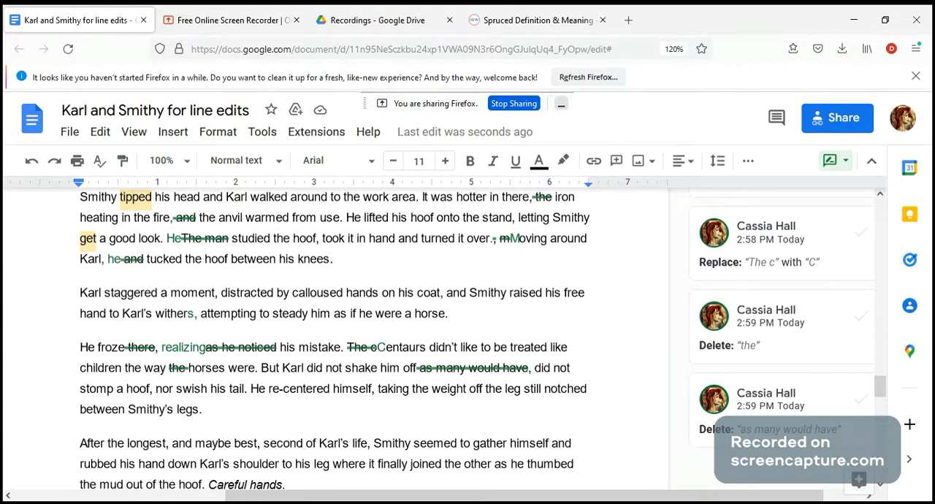
pyautogui.press('BackSpace')
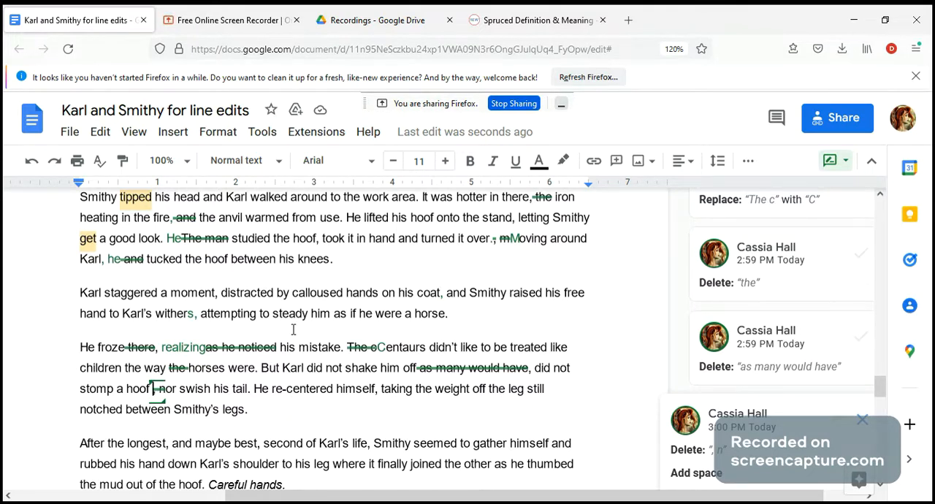
# Check the use of the name "Karl" in the sentence beginning "But Karl did not shake him off"
pyautogui.scroll(-2, 293, 330)
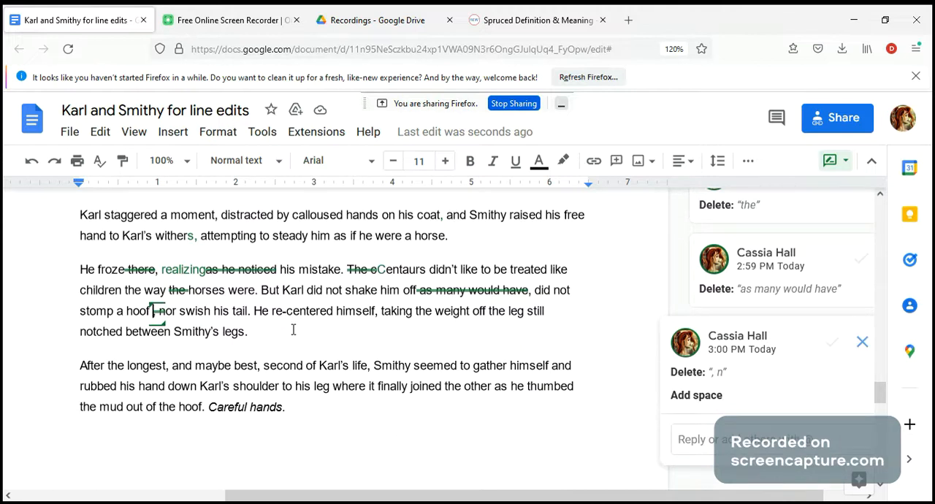
pyautogui.click(285, 291)
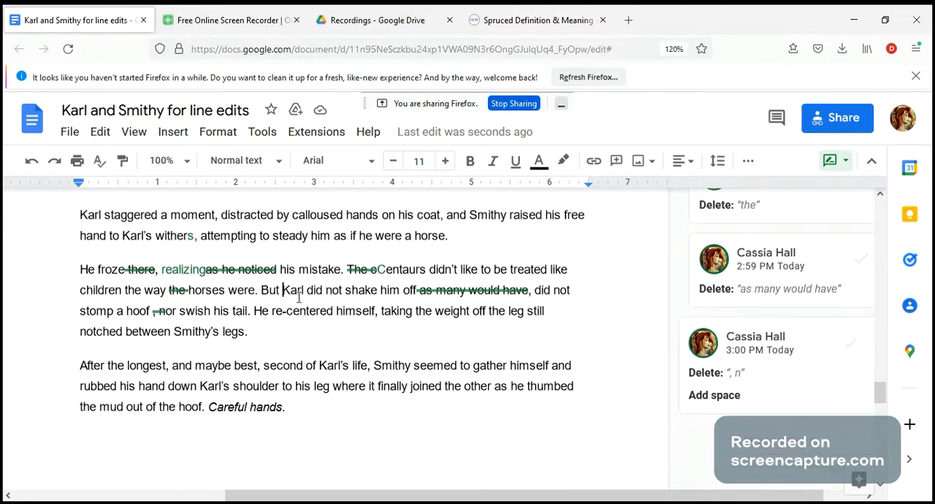
pyautogui.moveTo(287, 292); pyautogui.dragTo(307, 298)
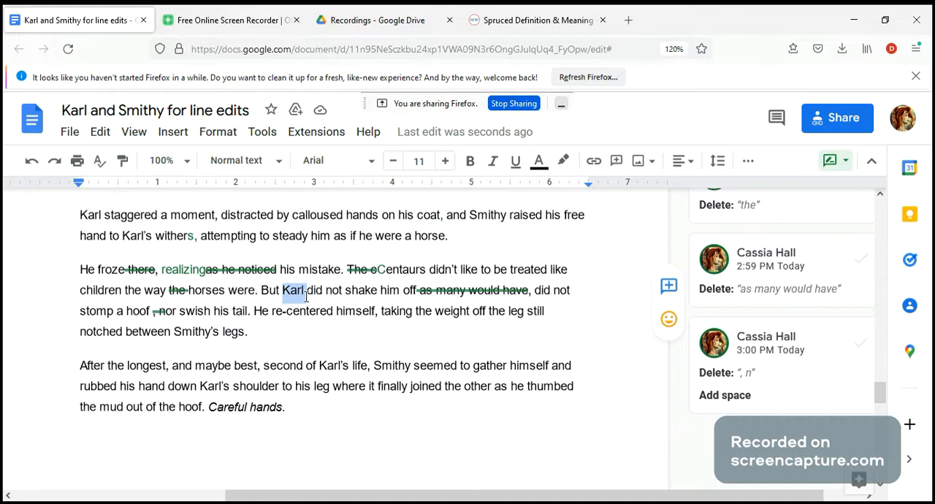
pyautogui.click(306, 294)
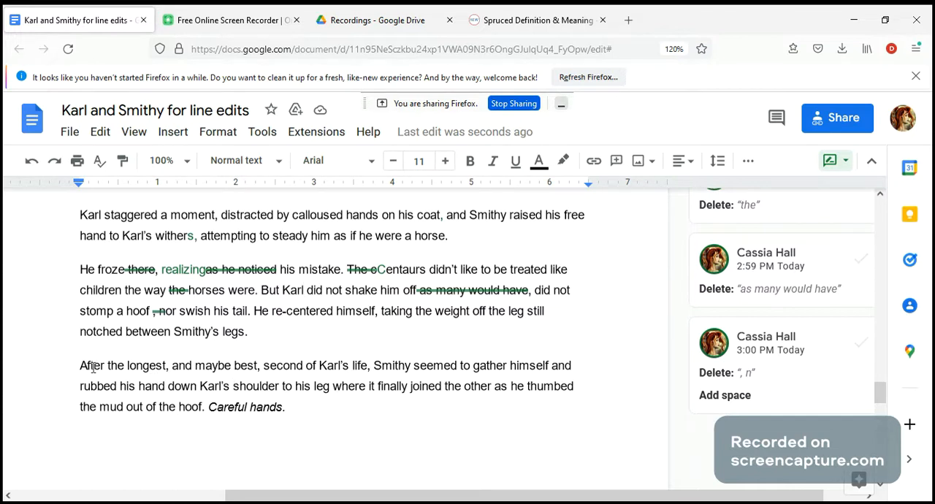
# Review the final paragraph, examining its opening phrase, the italic "Careful hands", and whom "himself" and "his" before "leg" refer to
pyautogui.moveTo(81, 365); pyautogui.dragTo(372, 372)
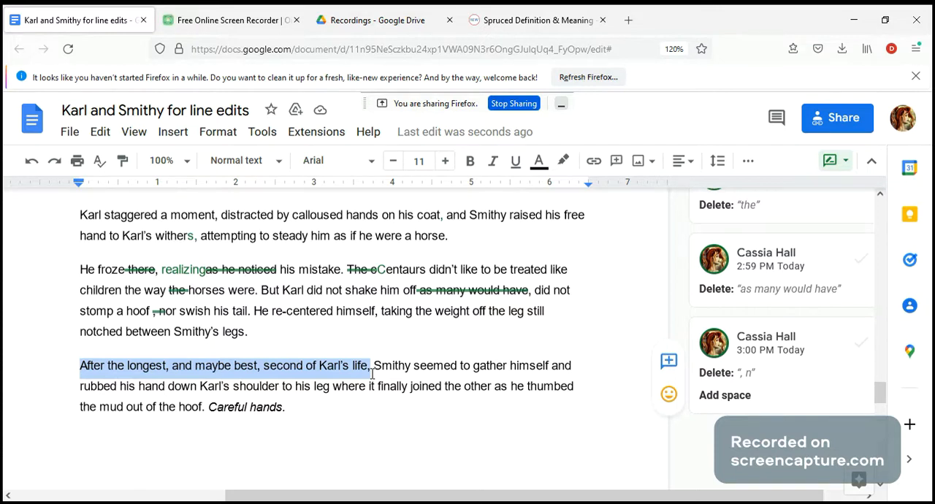
pyautogui.moveTo(373, 373); pyautogui.dragTo(219, 424)
pyautogui.click(296, 409)
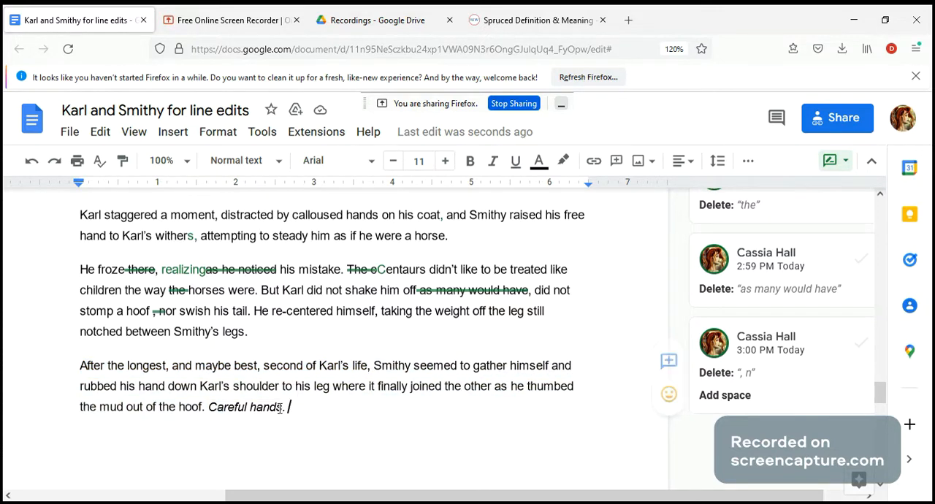
pyautogui.keyDown('shift'); pyautogui.click(208, 406); pyautogui.keyUp('shift')
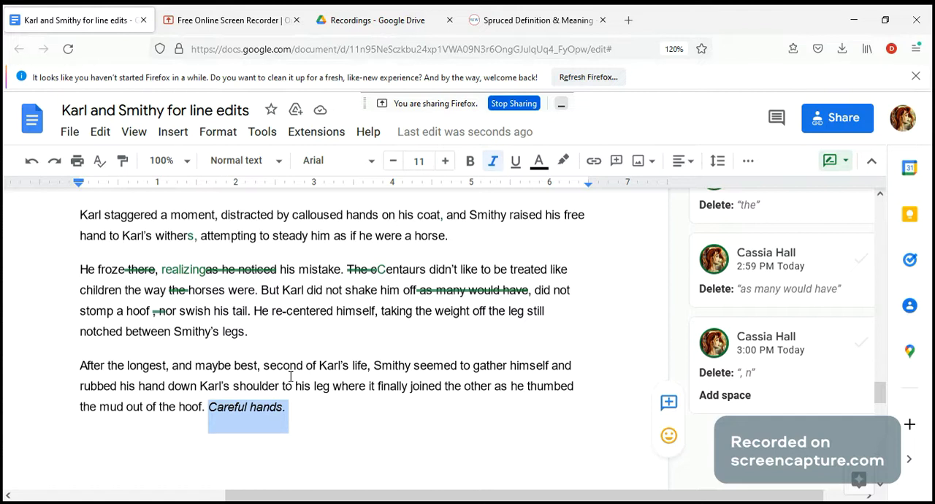
pyautogui.moveTo(82, 367); pyautogui.dragTo(371, 365)
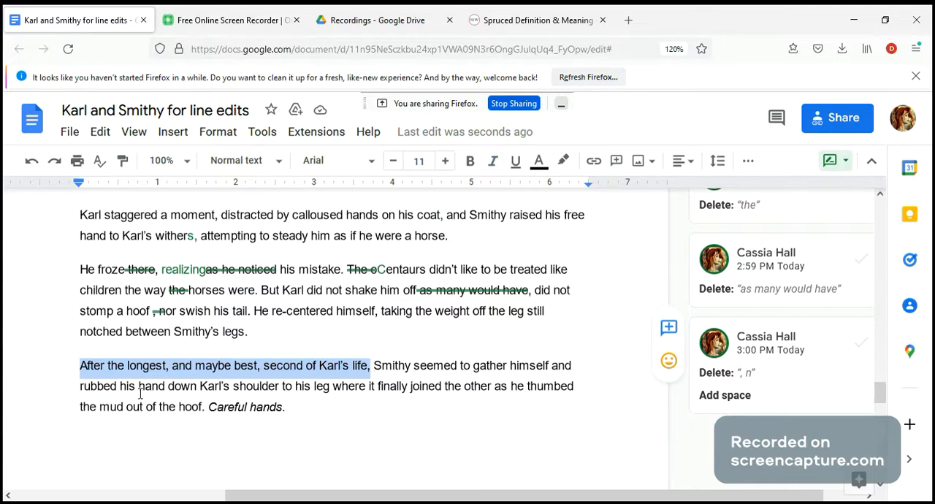
pyautogui.doubleClick(301, 386)
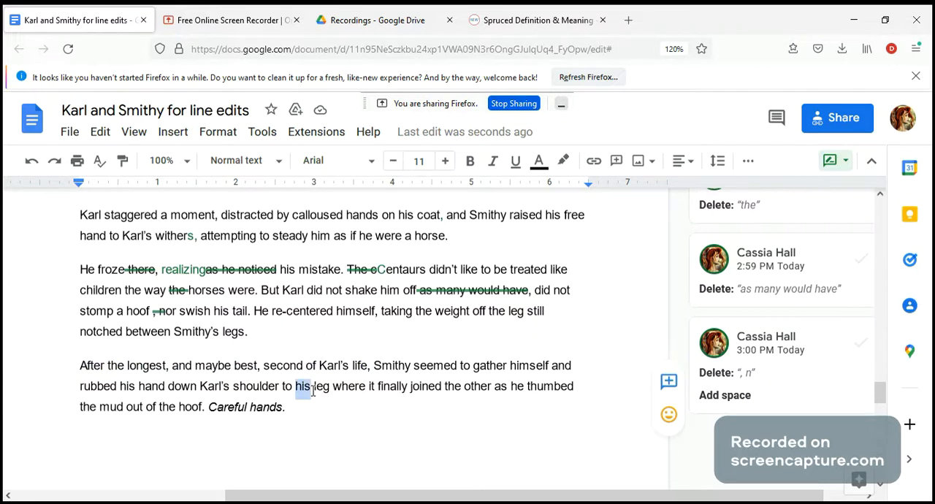
pyautogui.doubleClick(521, 365)
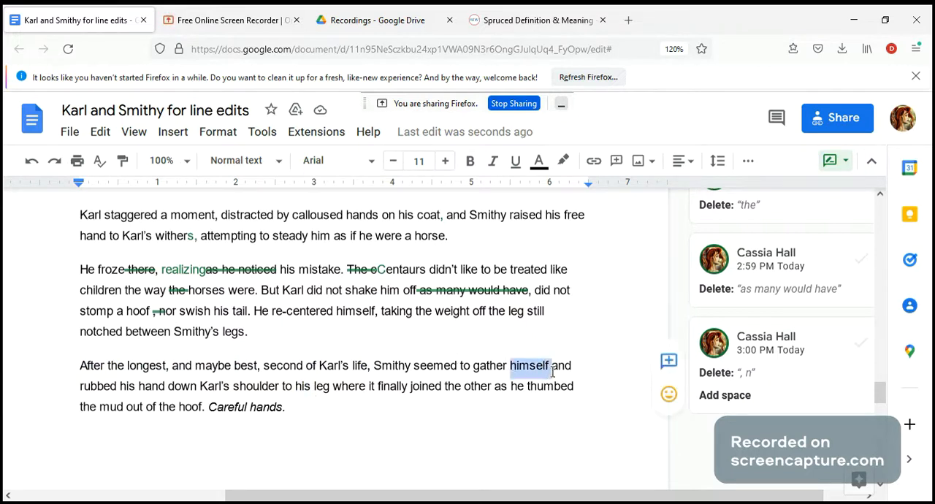
pyautogui.doubleClick(301, 387)
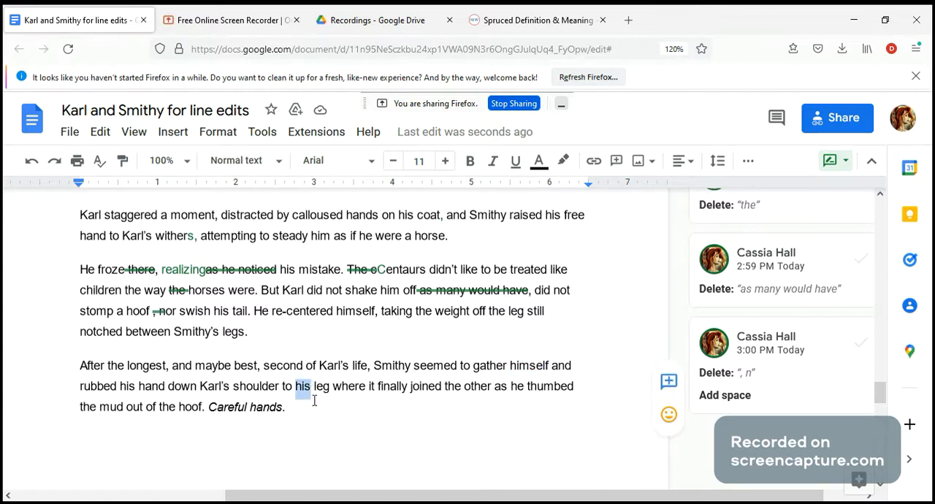
pyautogui.click(311, 395)
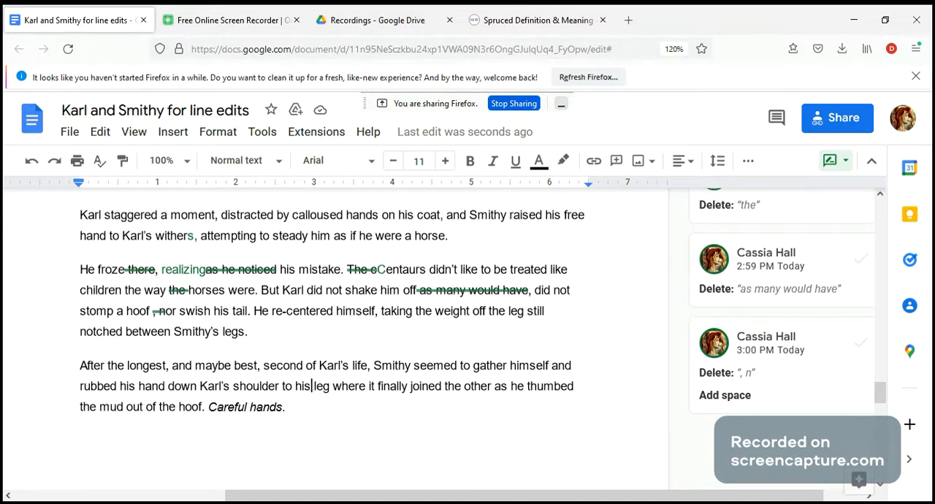
# Suggest replacing "his" with "the" before "leg" and deleting "finally" before "joined the other" in the final paragraph
pyautogui.press('BackSpace')
pyautogui.press('BackSpace')
pyautogui.press('BackSpace')
pyautogui.write('the')
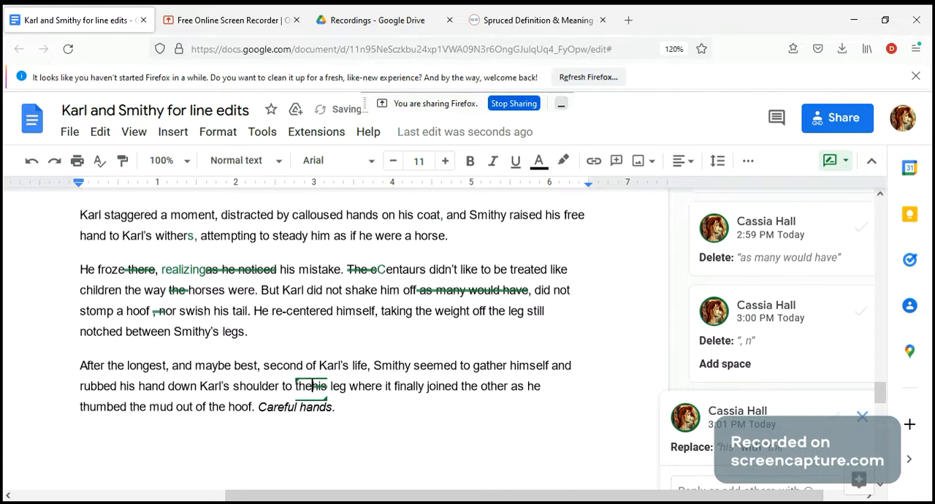
pyautogui.doubleClick(423, 386)
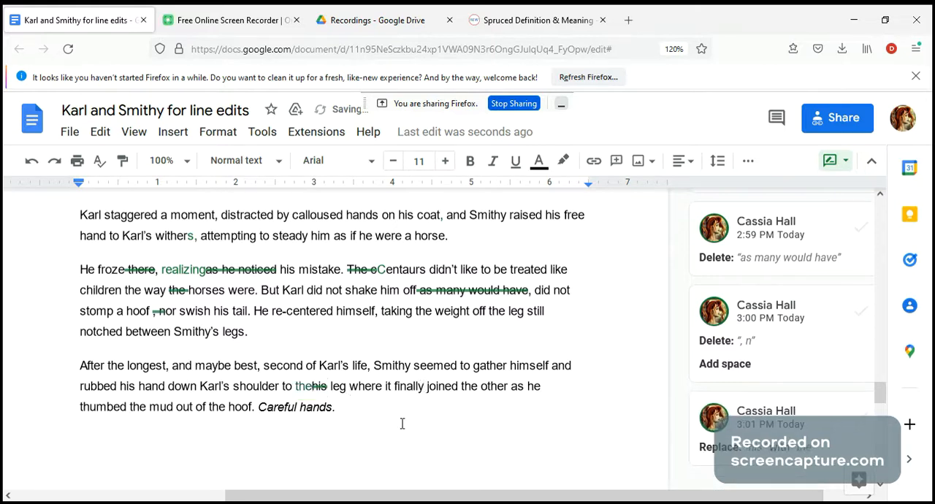
pyautogui.press('Delete')
pyautogui.press('BackSpace')
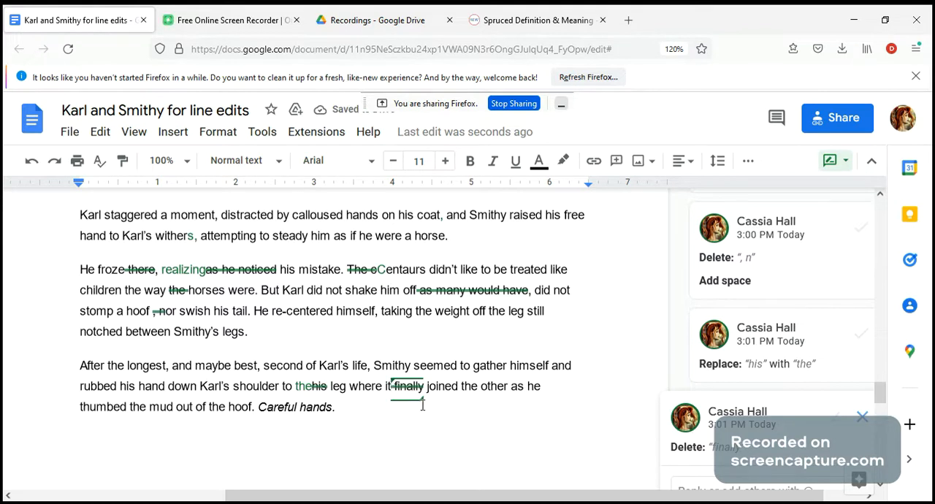
# Suggest adding a comma after "joined the other" and replacing "as he" with "and" before "thumbed the mud"
pyautogui.click(509, 385)
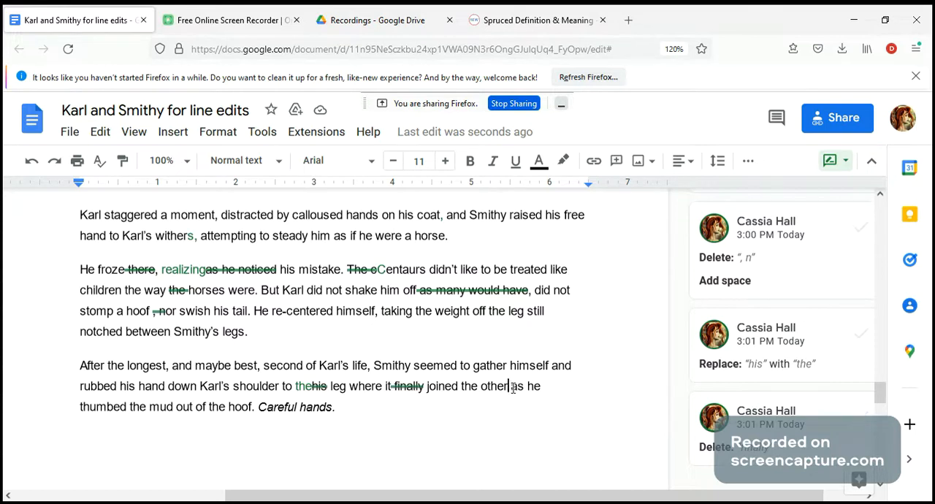
pyautogui.write(',')
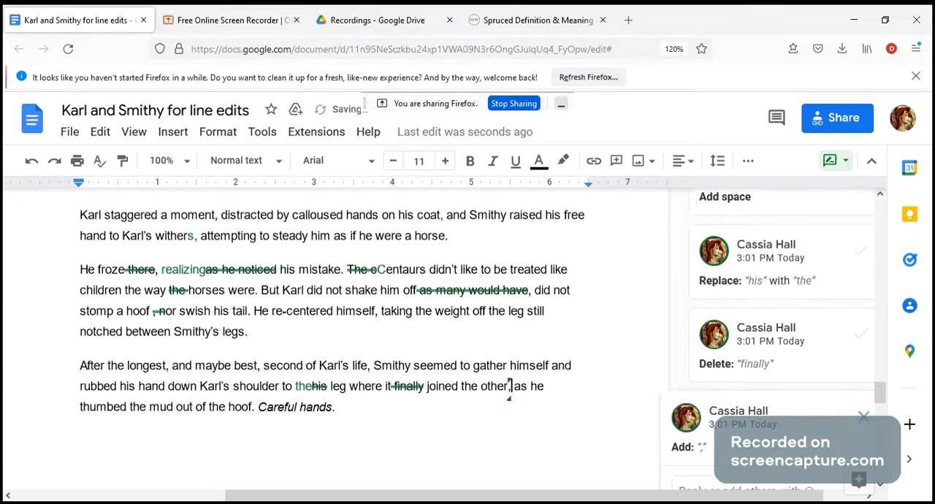
pyautogui.click(544, 387)
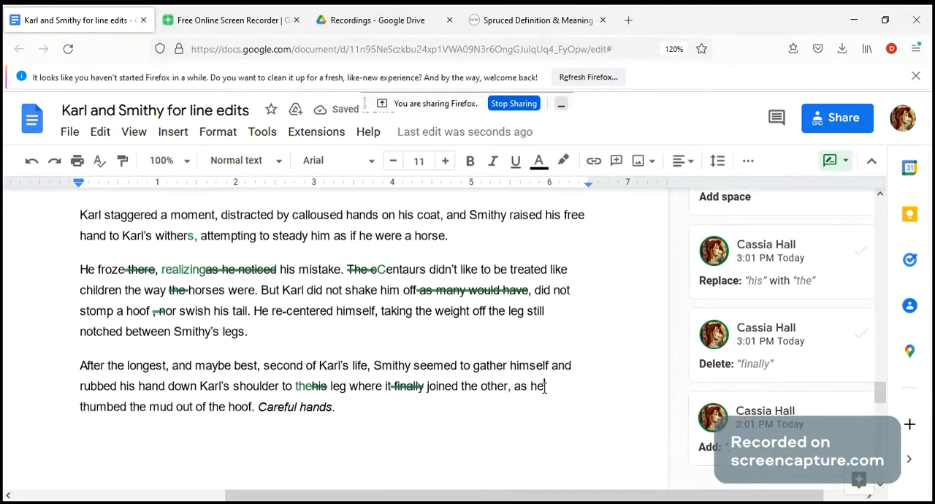
pyautogui.press('BackSpace')
pyautogui.press('BackSpace')
pyautogui.press('BackSpace')
pyautogui.press('BackSpace')
pyautogui.press('BackSpace')
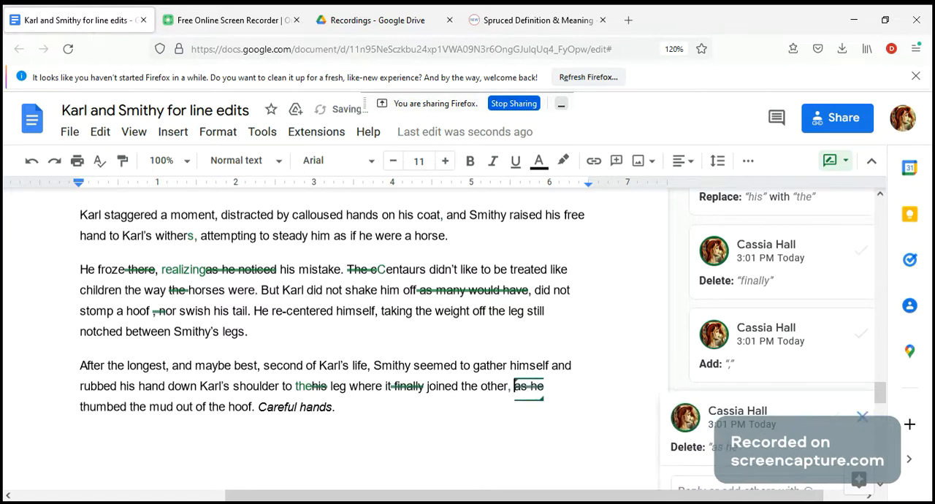
pyautogui.click(509, 387)
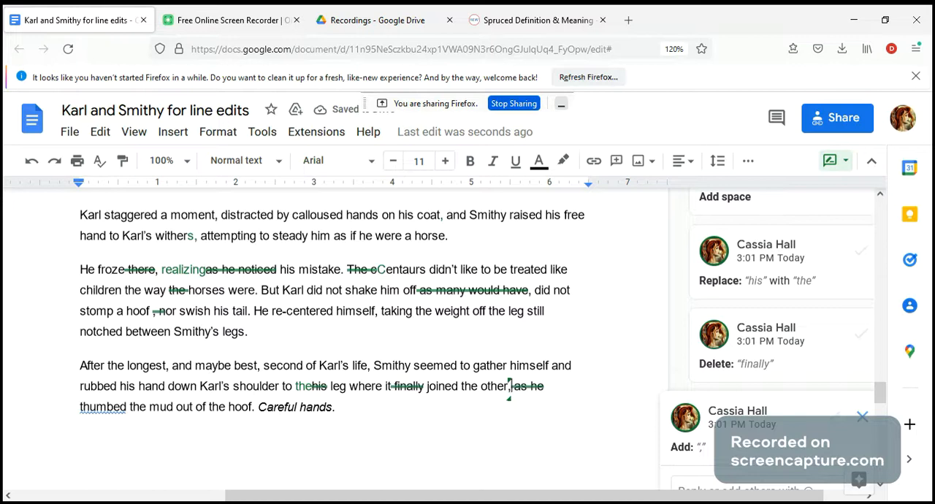
pyautogui.write('and')
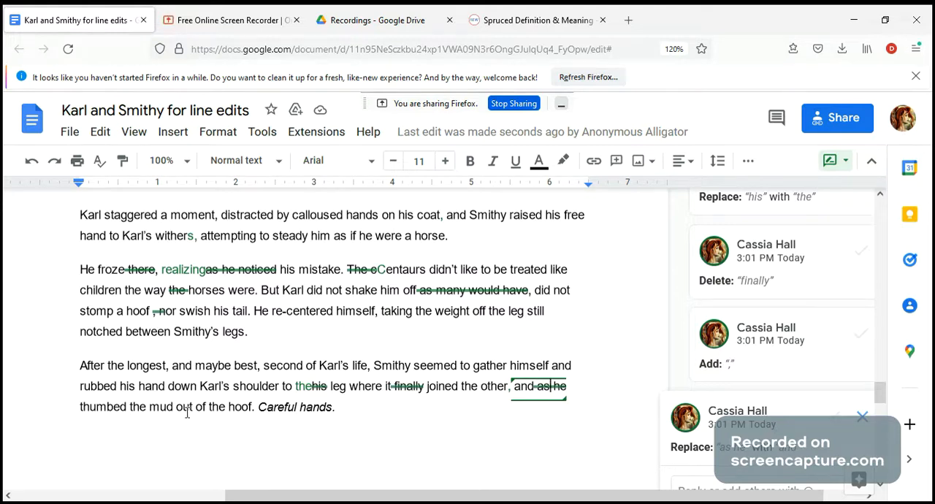
pyautogui.scroll(-4, 409, 383)
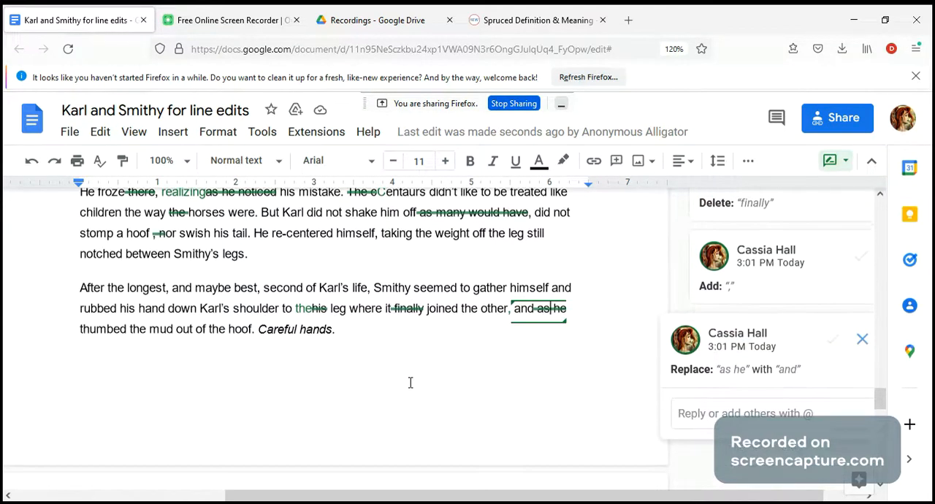
pyautogui.scroll(2, 410, 382)
pyautogui.scroll(12, 411, 383)
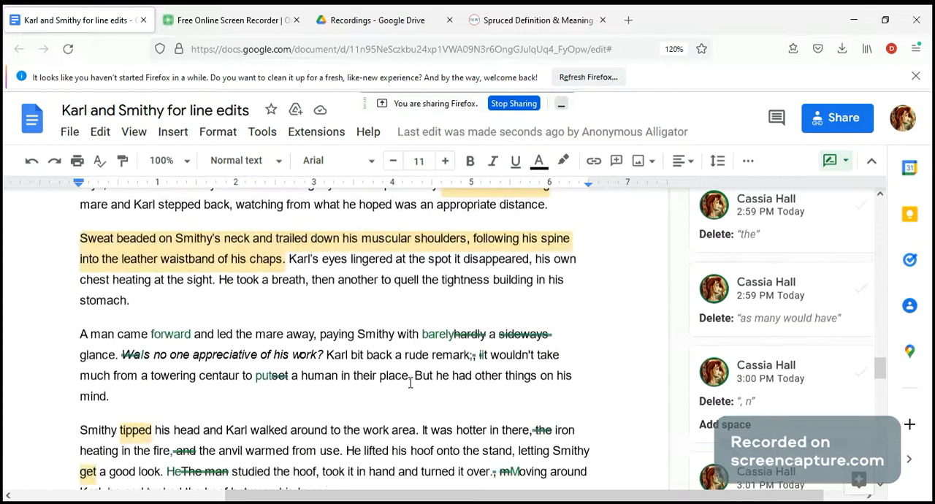
pyautogui.scroll(-3, 411, 382)
pyautogui.scroll(-12, 410, 382)
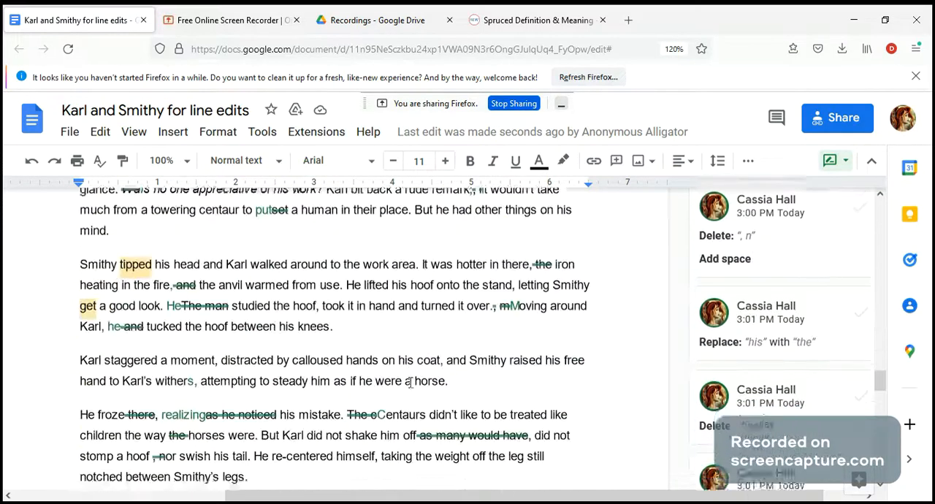
pyautogui.click(212, 22)
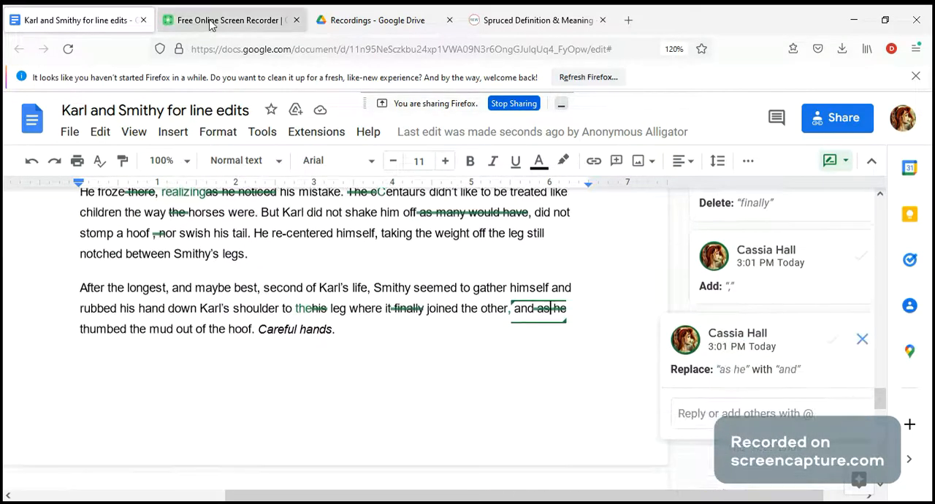